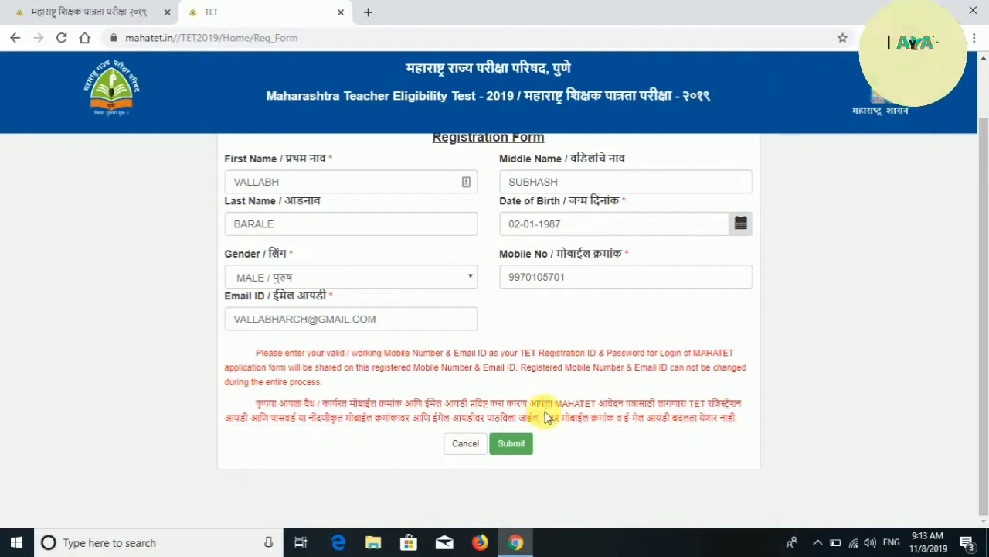
Submit the completed Registration Form and acknowledge the successful-registration message.
{"action": "left_click", "coordinate": [512, 443]}
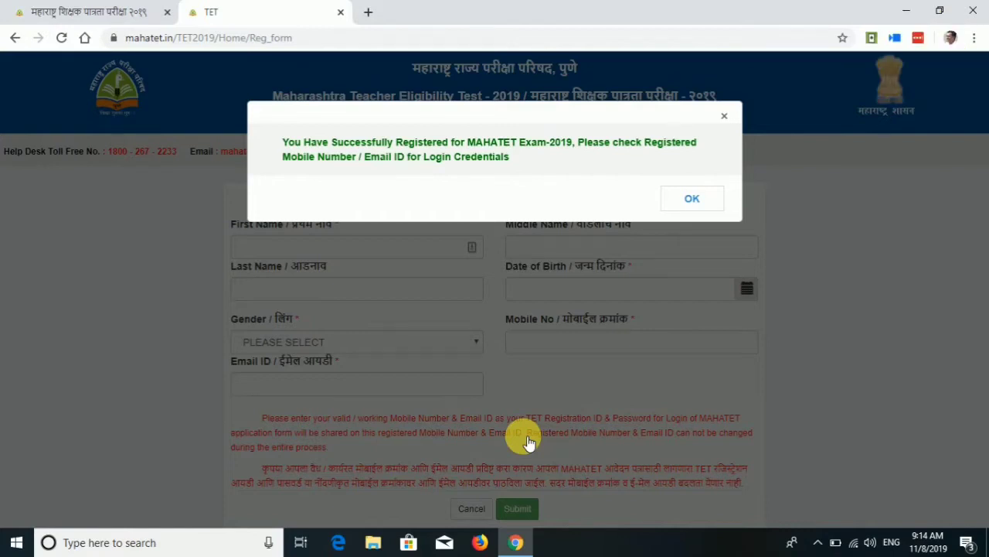
{"action": "left_click", "coordinate": [692, 197]}
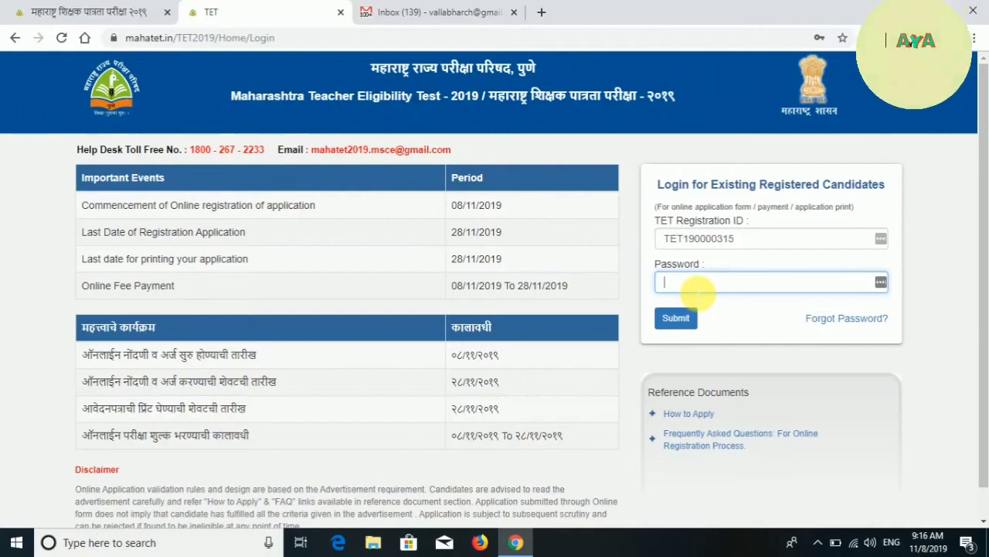
Log in with the TET Registration ID and the browser-saved password.
{"action": "left_click", "coordinate": [695, 286]}
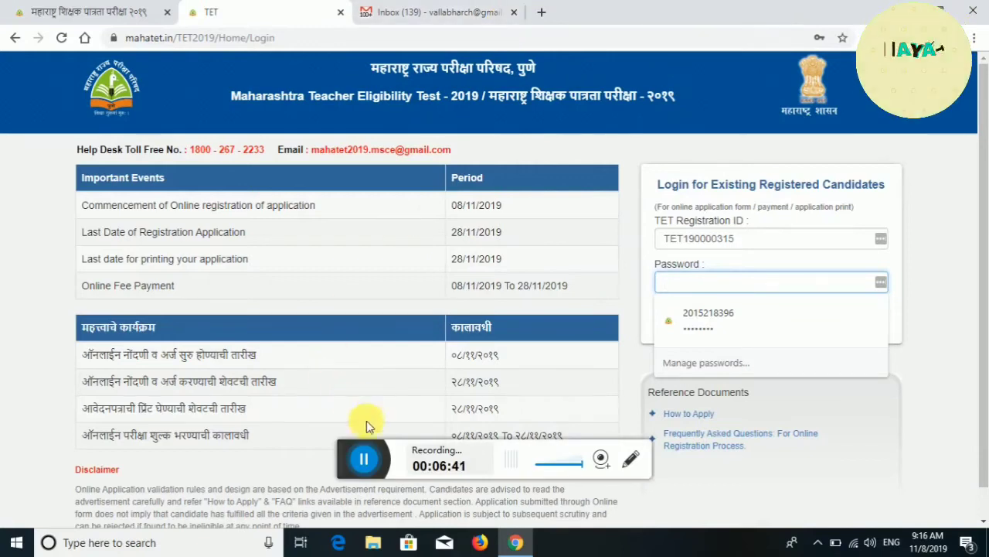
{"action": "left_click", "coordinate": [371, 455]}
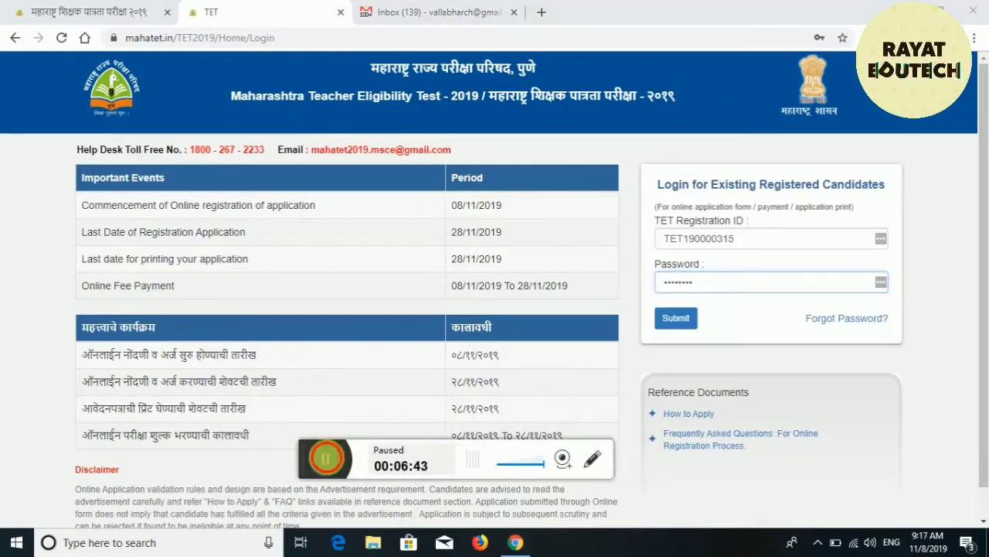
{"action": "left_click", "coordinate": [363, 458]}
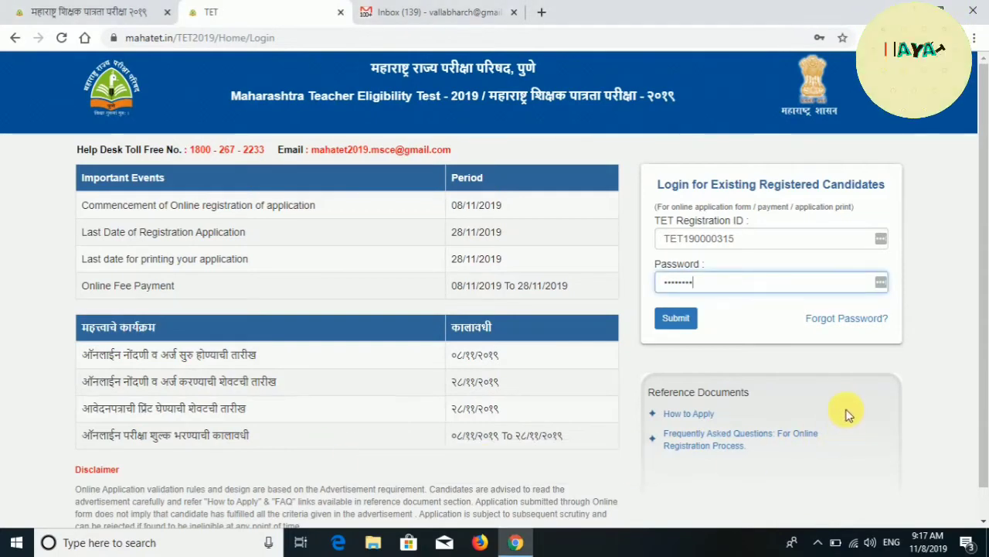
{"action": "left_click", "coordinate": [918, 393]}
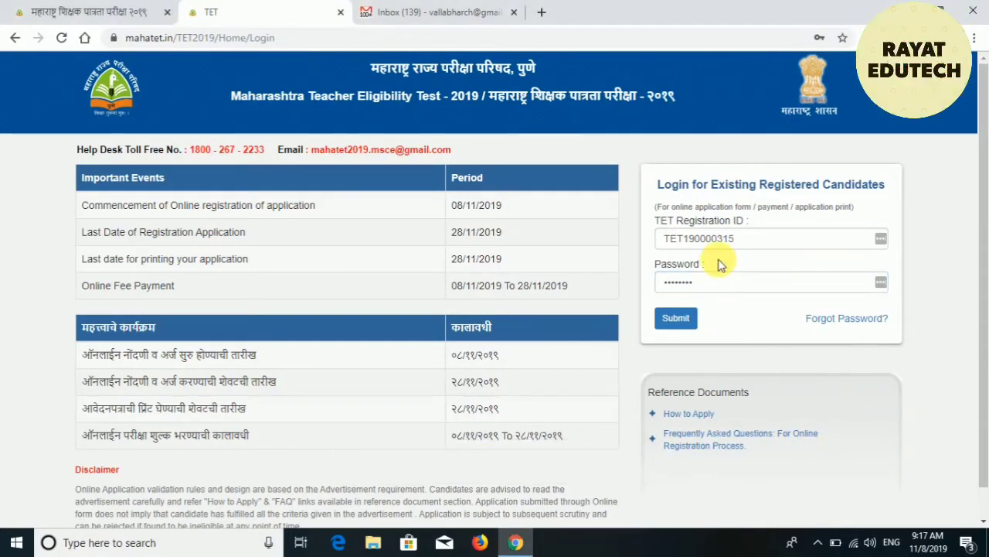
{"action": "left_click", "coordinate": [684, 319]}
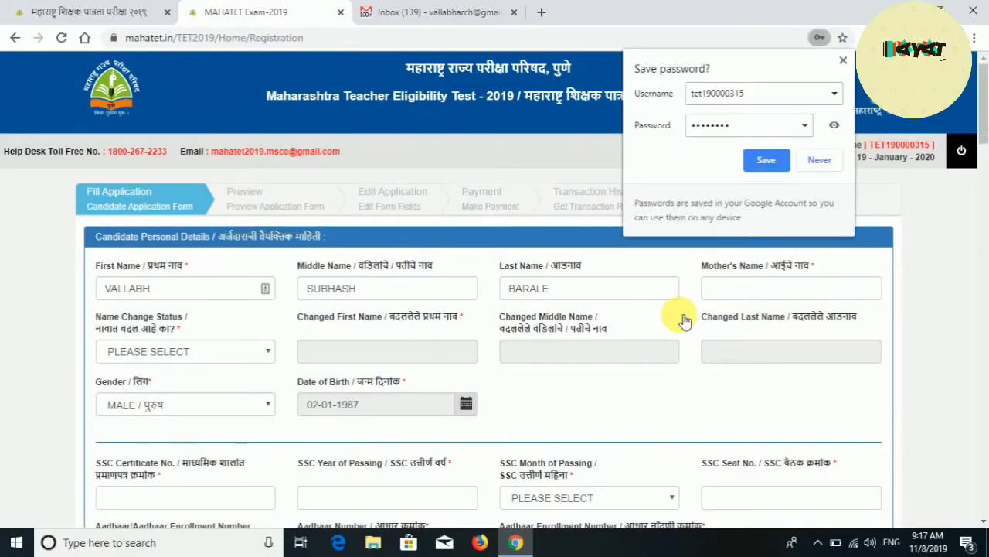
Save the portal login in both Chrome's password manager and LastPass.
{"action": "left_click", "coordinate": [762, 168]}
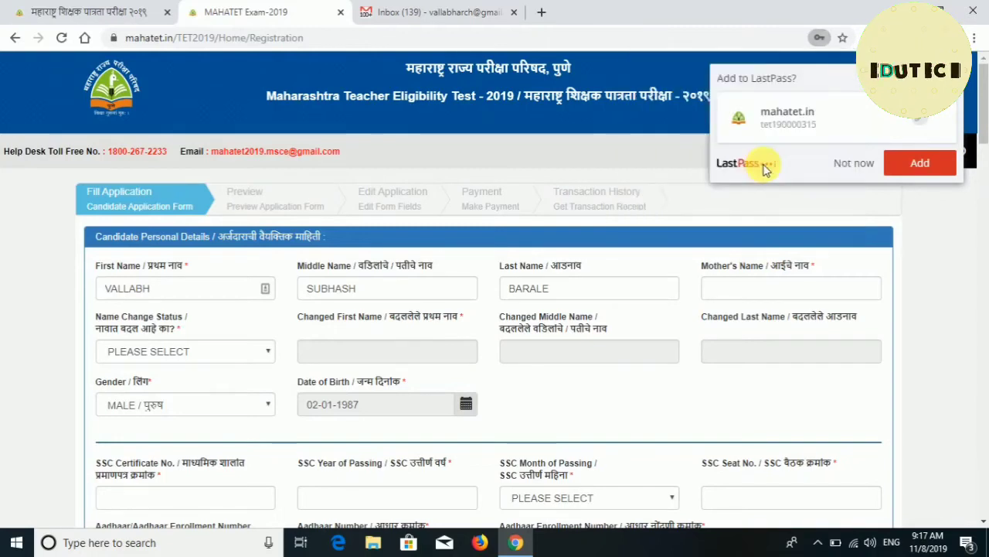
{"action": "left_click", "coordinate": [934, 165]}
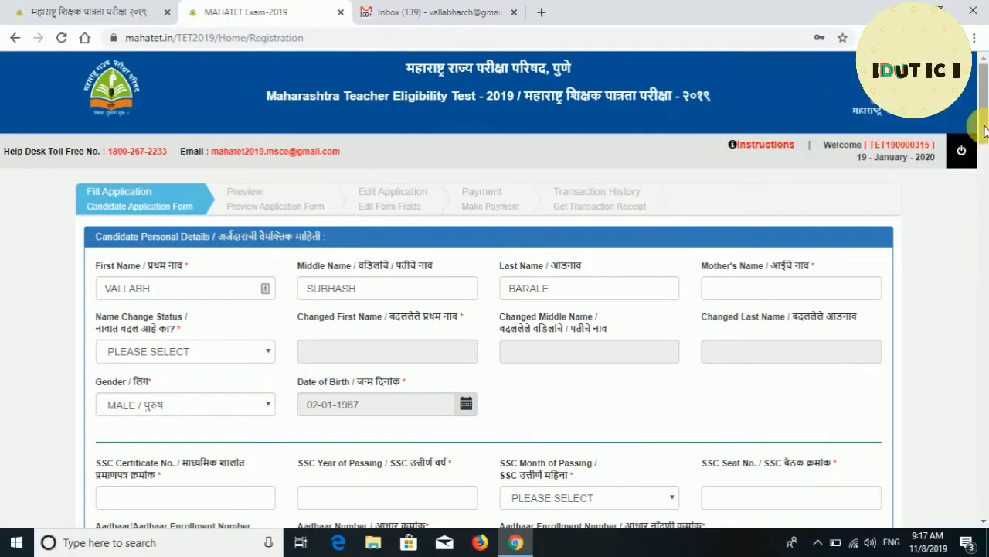
{"action": "left_click_drag", "start_coordinate": [985, 132], "coordinate": [985, 141]}
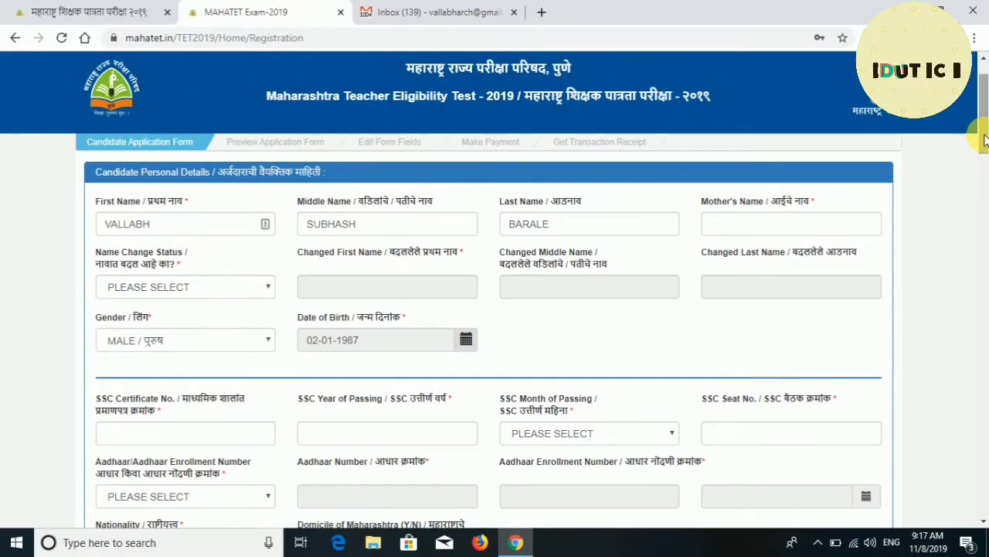
Enter the mother's name and set Name Change Status to NOT CHANGED.
{"action": "left_click", "coordinate": [743, 223]}
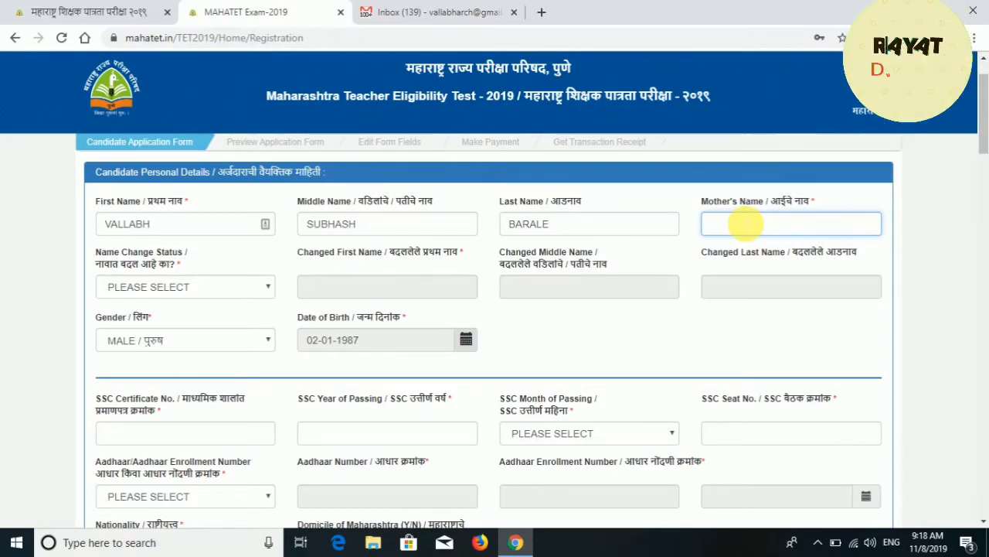
{"action": "type", "text": "SUMAN"}
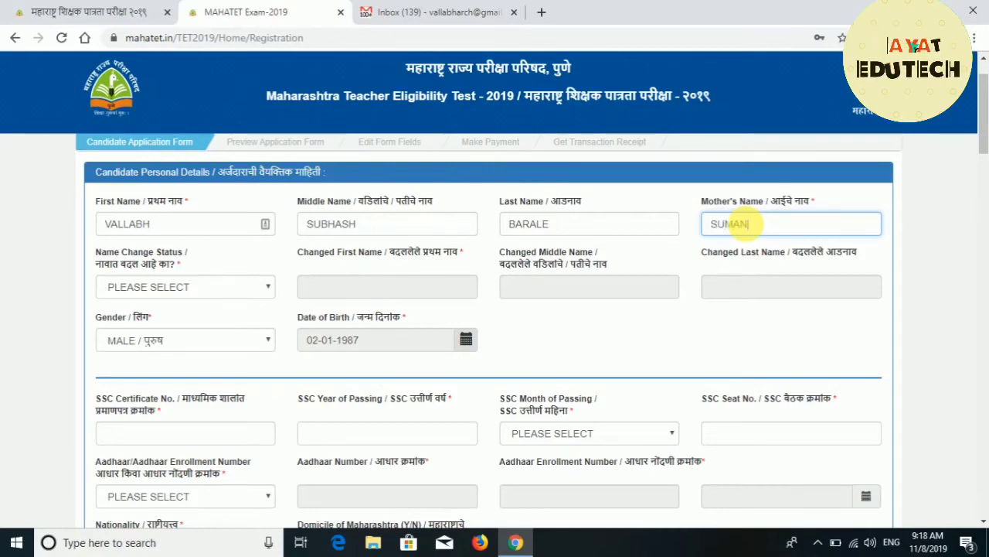
{"action": "key", "text": "Tab"}
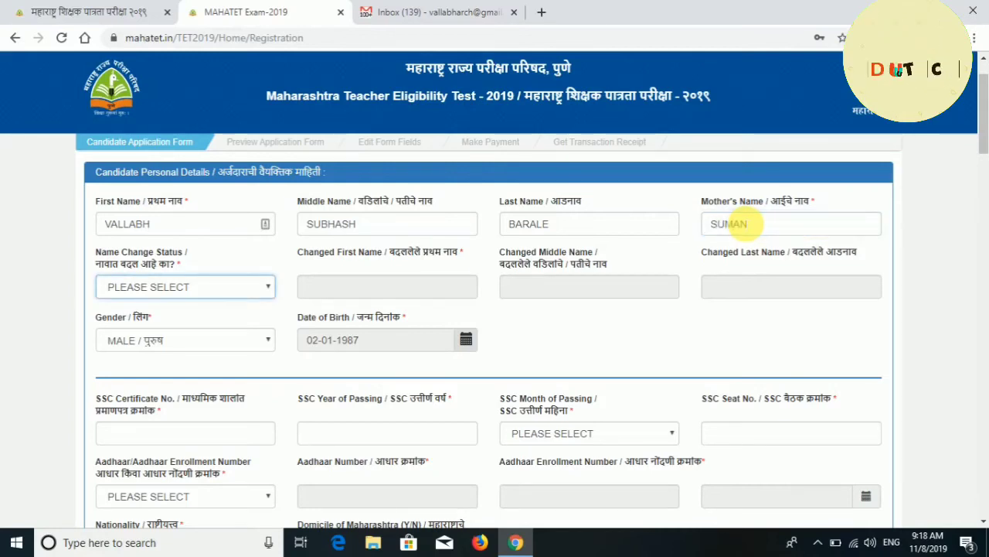
{"action": "key", "text": "Down"}
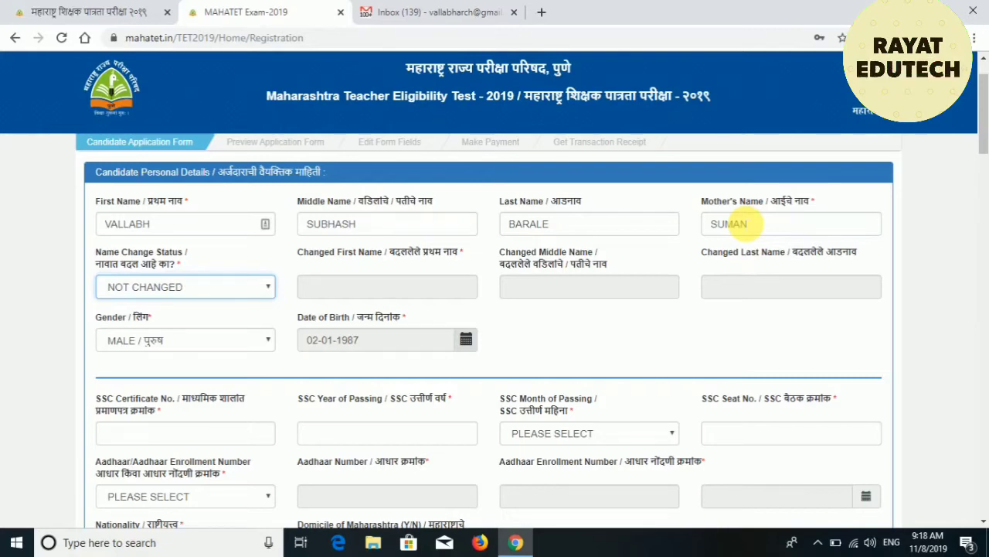
{"action": "key", "text": "Tab"}
{"action": "key", "text": "Tab"}
{"action": "key", "text": "Tab"}
{"action": "key", "text": "Tab"}
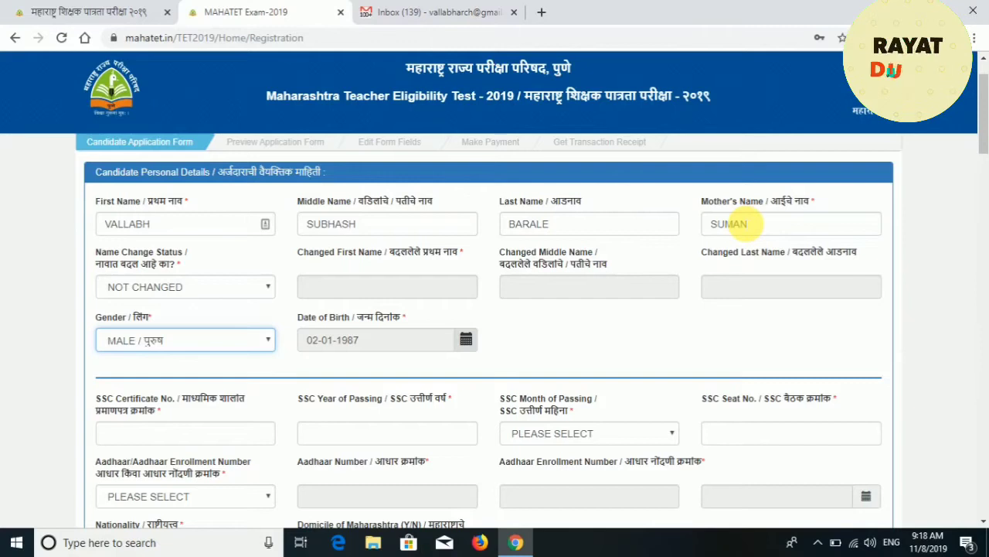
{"action": "key", "text": "Tab"}
{"action": "key", "text": "Tab"}
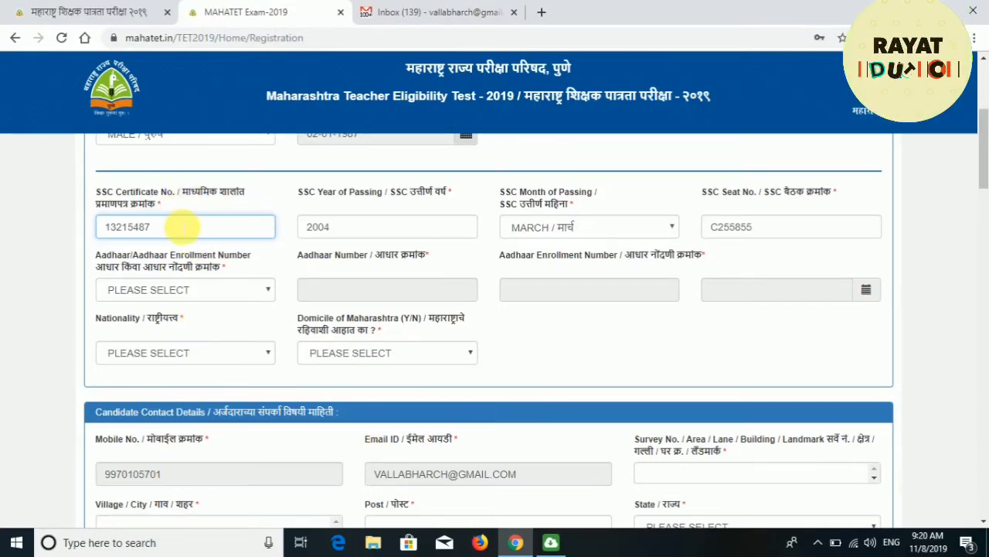
Correct the ending digits of the SSC certificate number and move on to the Aadhaar field.
{"action": "key", "text": "BackSpace"}
{"action": "key", "text": "BackSpace"}
{"action": "key", "text": "BackSpace"}
{"action": "key", "text": "BackSpace"}
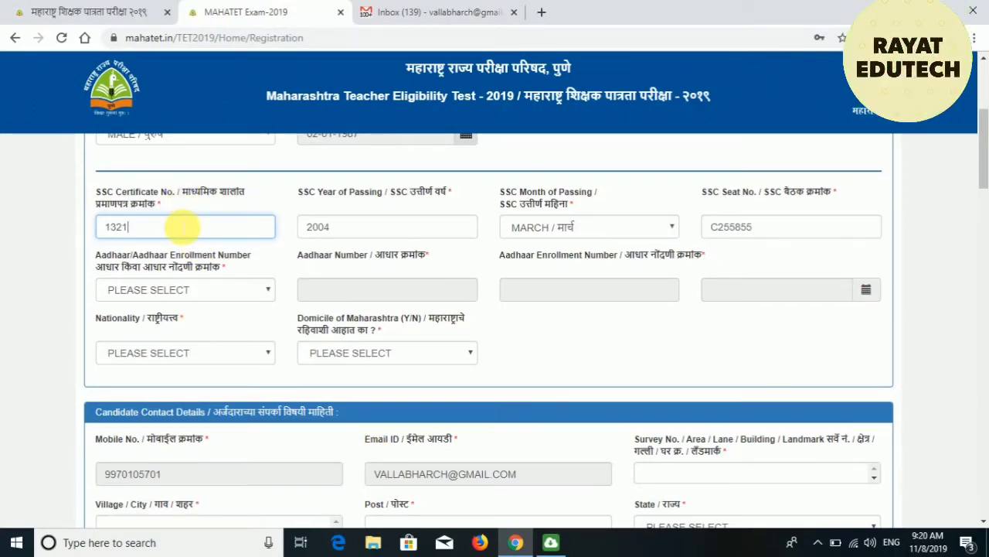
{"action": "type", "text": "1244"}
{"action": "key", "text": "Tab"}
{"action": "key", "text": "Tab"}
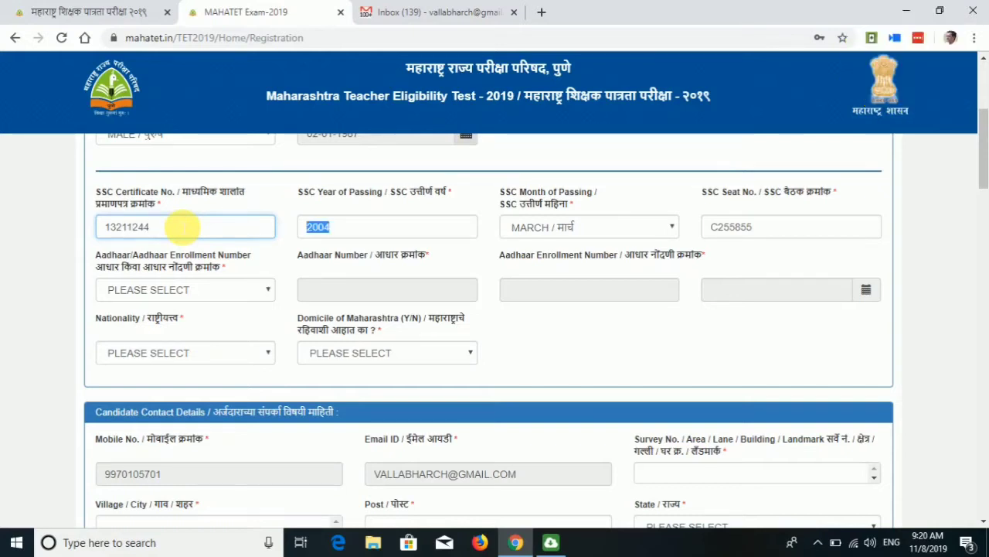
{"action": "key", "text": "Tab"}
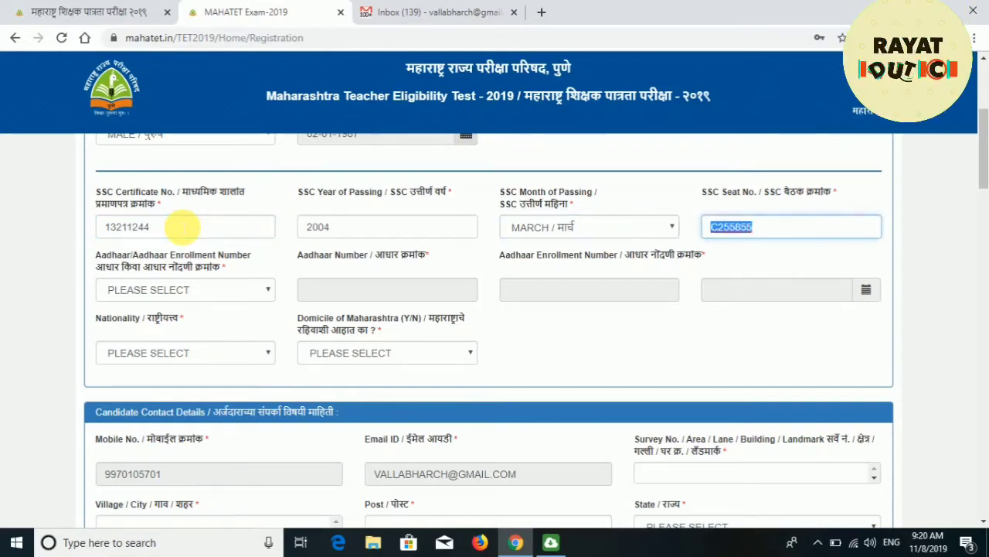
{"action": "key", "text": "Tab"}
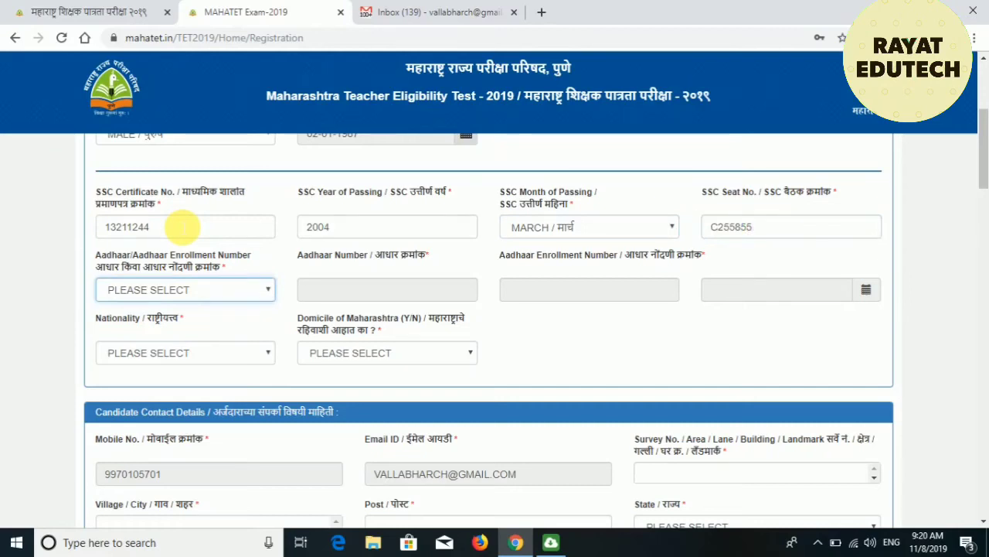
{"action": "key", "text": "Tab"}
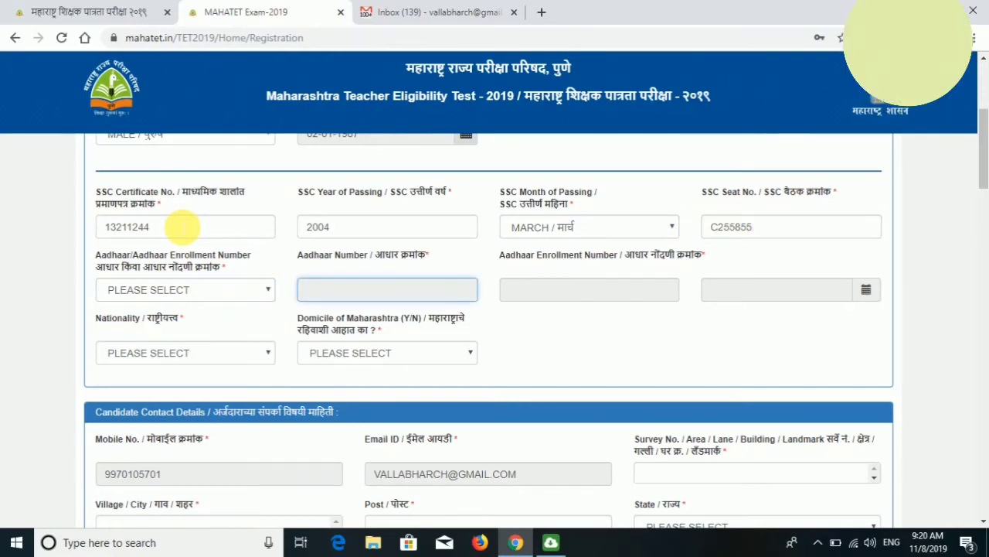
Choose AADHAR NUMBER and enter the candidate's Aadhaar number.
{"action": "left_click", "coordinate": [220, 294]}
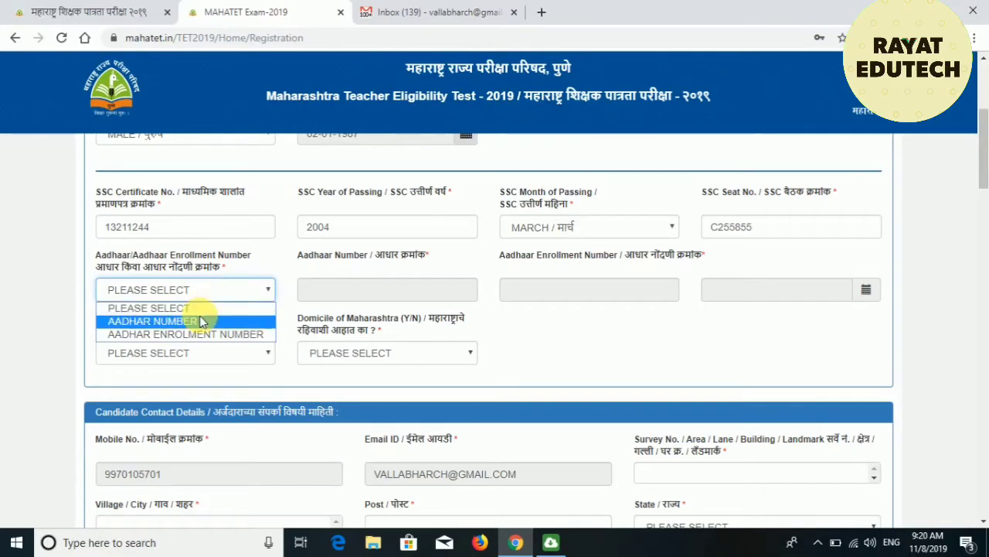
{"action": "left_click", "coordinate": [201, 321]}
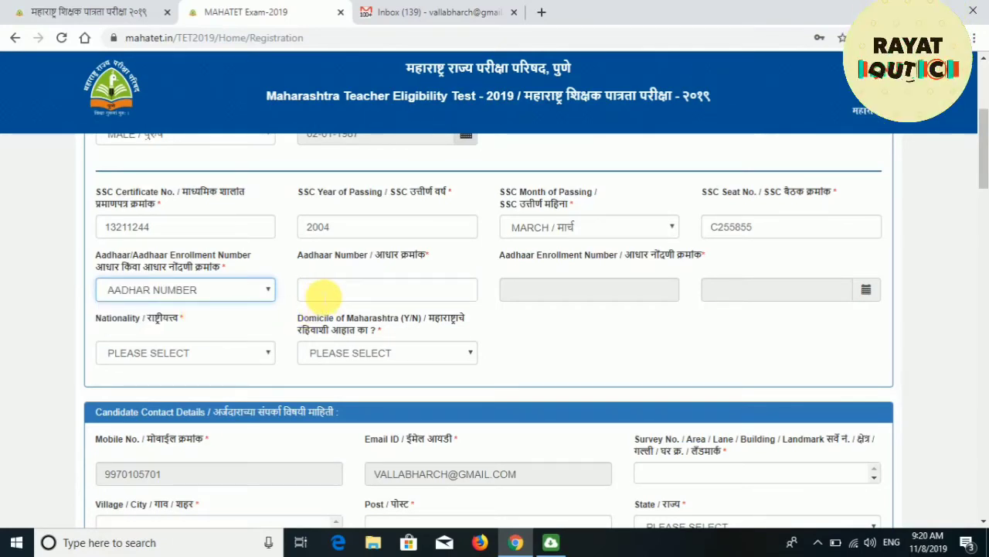
{"action": "left_click", "coordinate": [322, 292]}
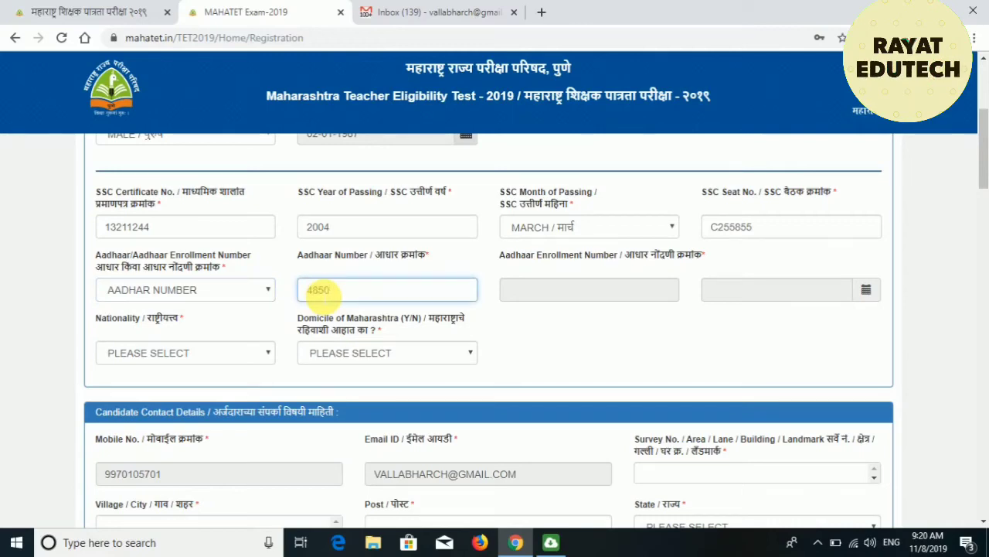
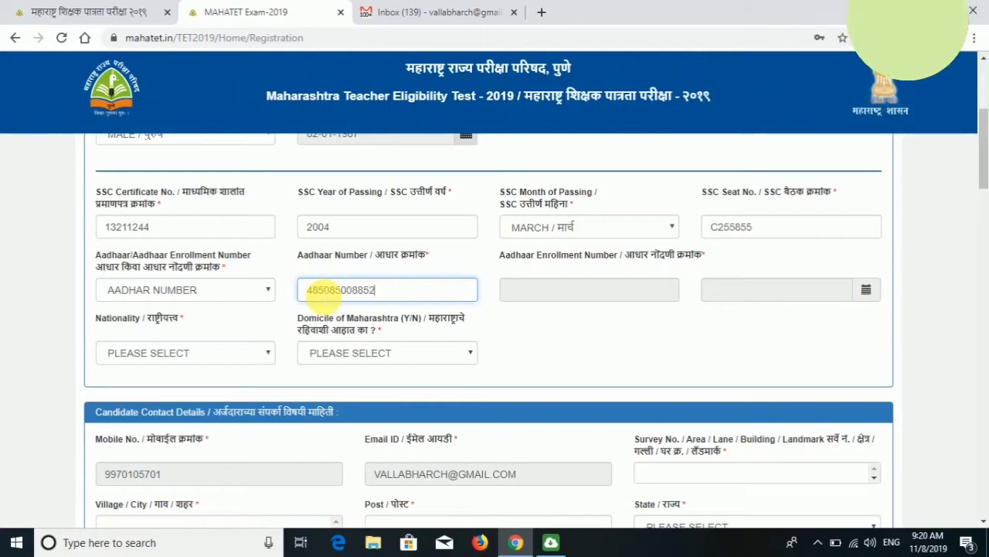
{"action": "key", "text": "Tab"}
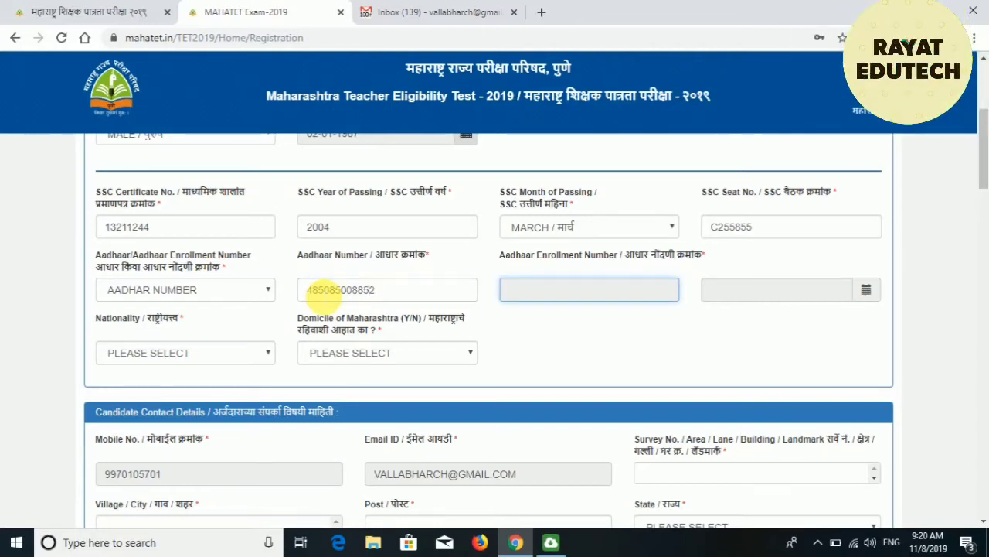
{"action": "key", "text": "Tab"}
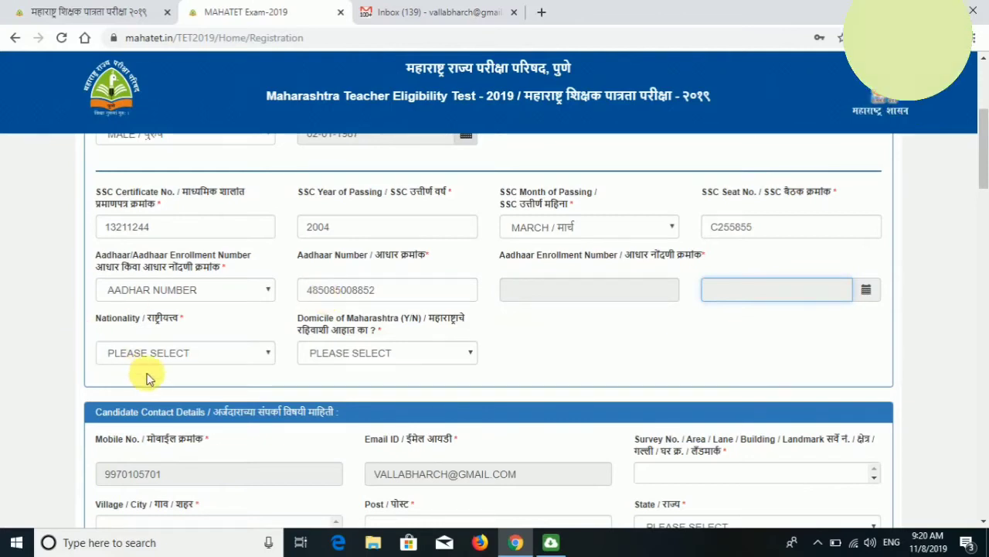
Set Nationality to INDIAN and Maharashtra domicile to YES.
{"action": "left_click", "coordinate": [162, 360]}
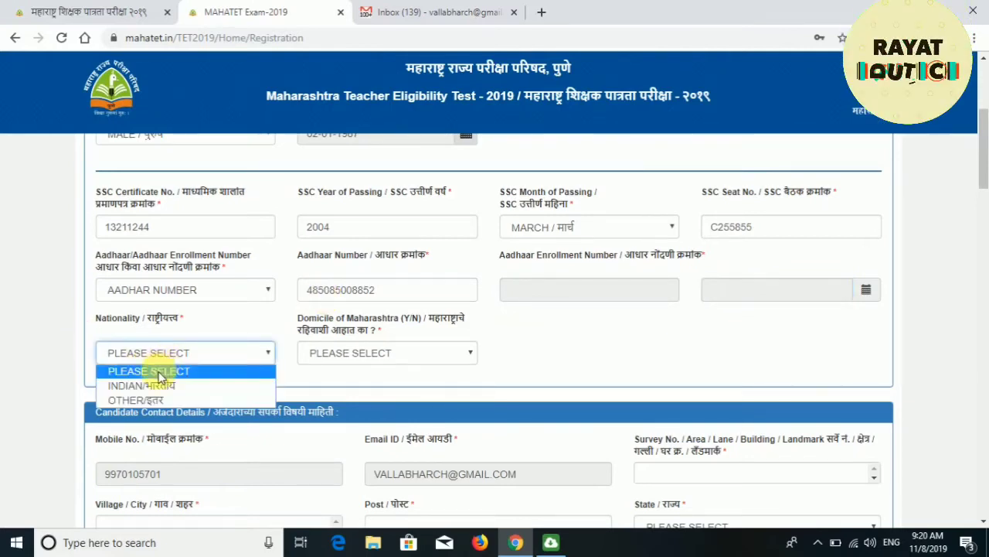
{"action": "left_click", "coordinate": [158, 387]}
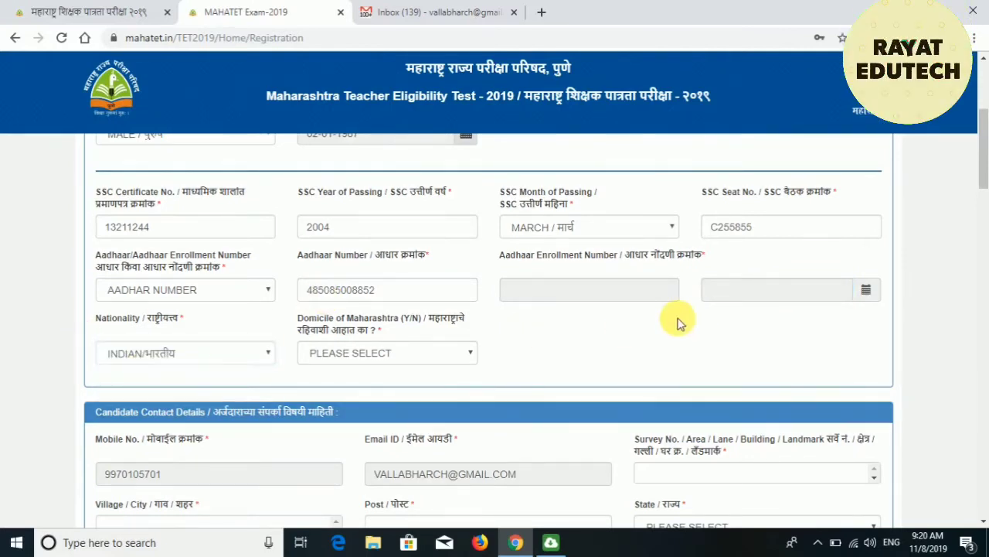
{"action": "left_click", "coordinate": [456, 354]}
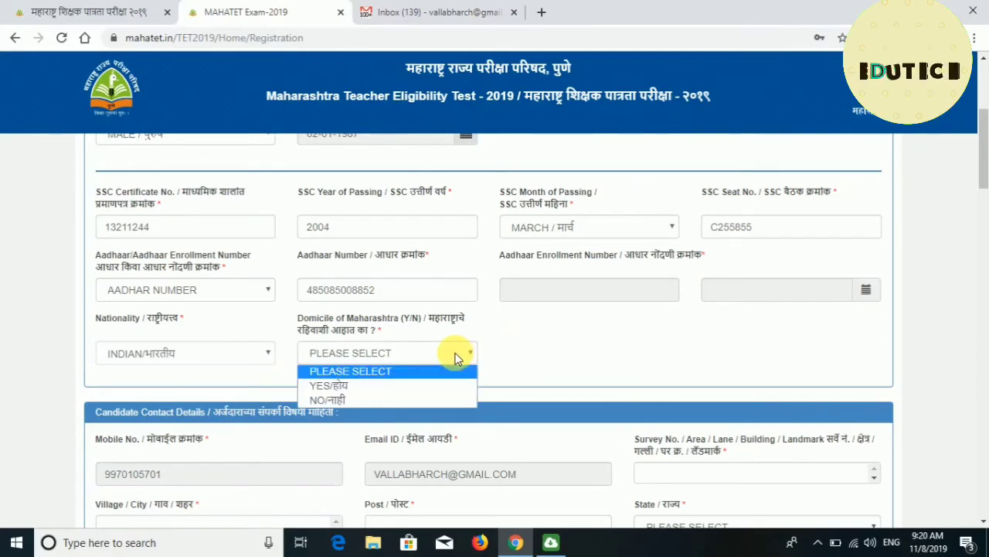
{"action": "left_click", "coordinate": [421, 386]}
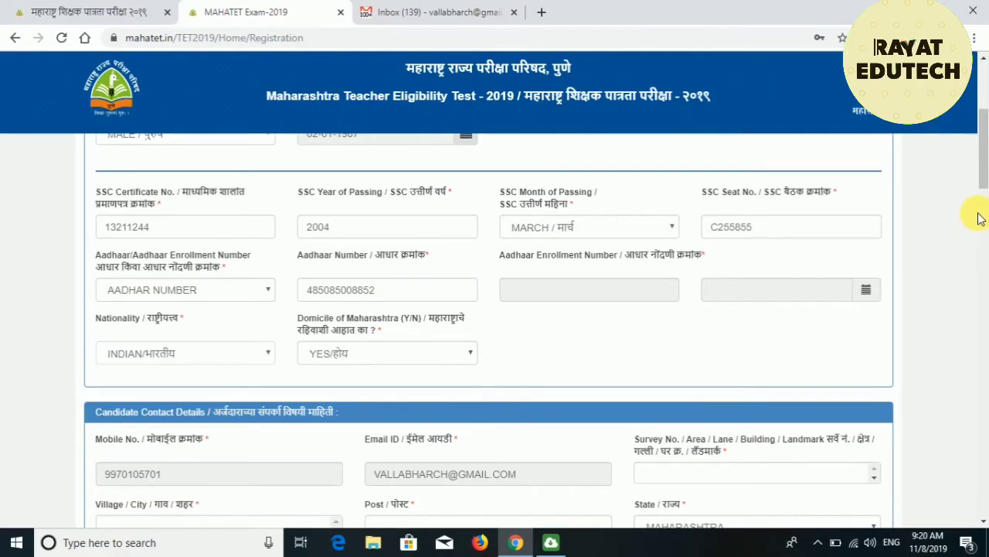
{"action": "left_click_drag", "start_coordinate": [980, 136], "coordinate": [981, 137]}
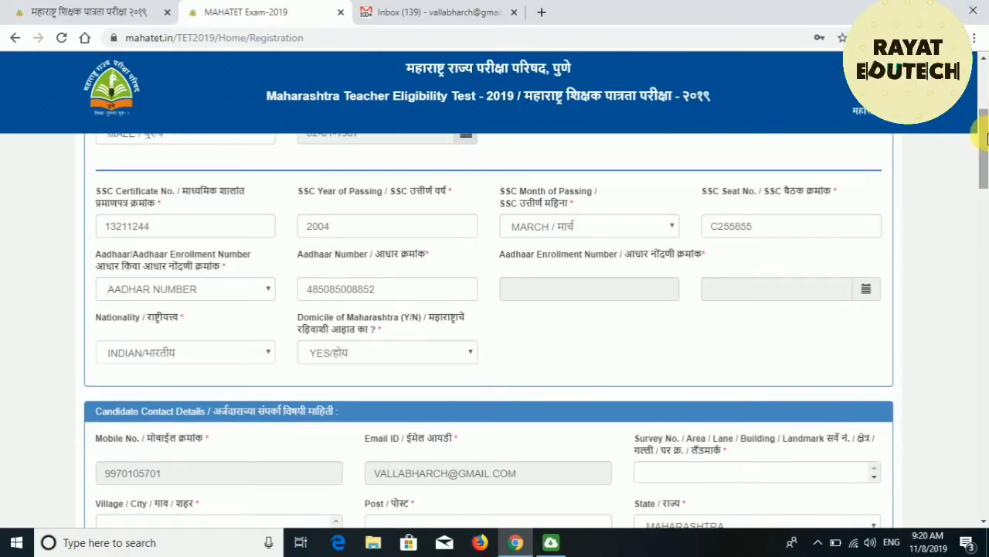
{"action": "left_click_drag", "start_coordinate": [985, 138], "coordinate": [985, 171]}
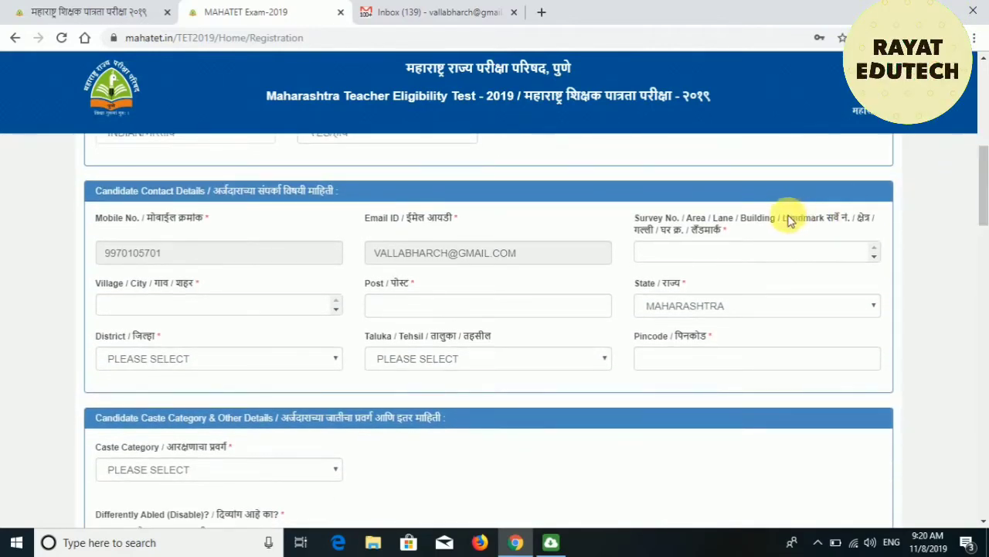
Fill in the survey/area, village and post lines of the contact address.
{"action": "left_click", "coordinate": [756, 258]}
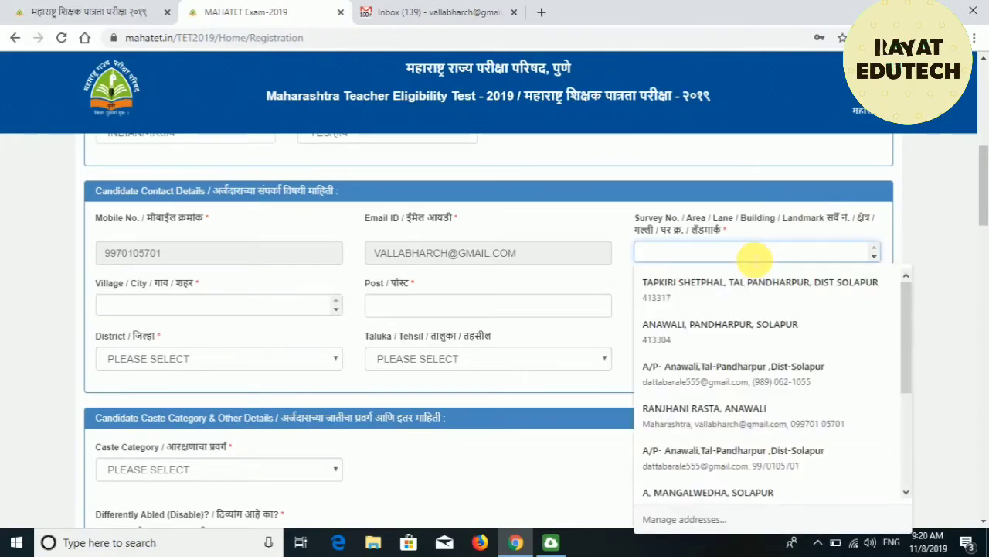
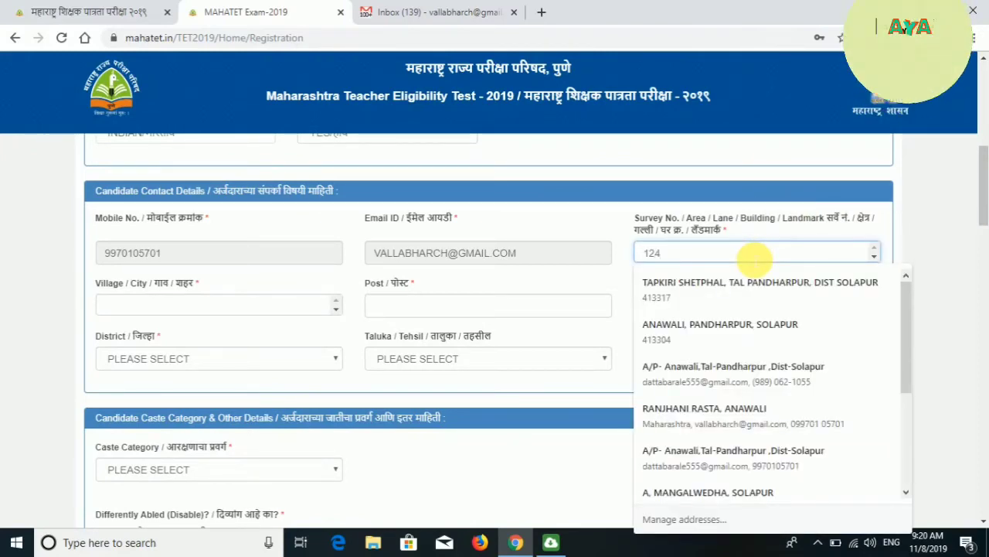
{"action": "key", "text": "Tab"}
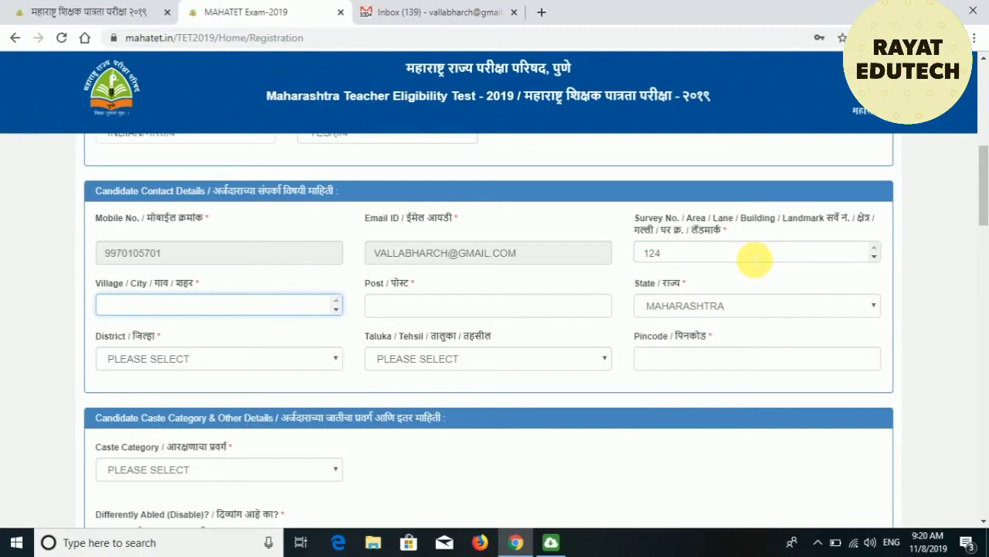
{"action": "type", "text": "NA"}
{"action": "key", "text": "BackSpace"}
{"action": "key", "text": "BackSpace"}
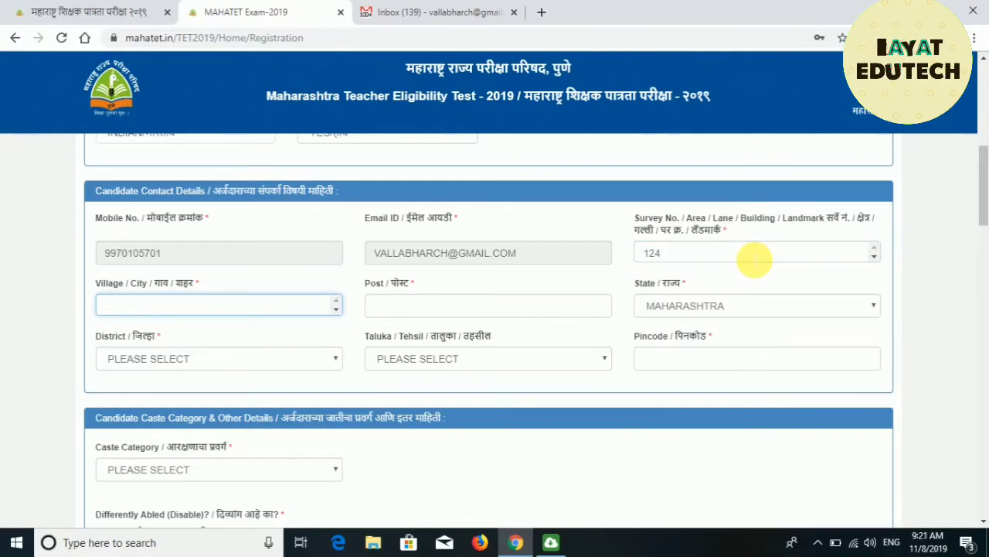
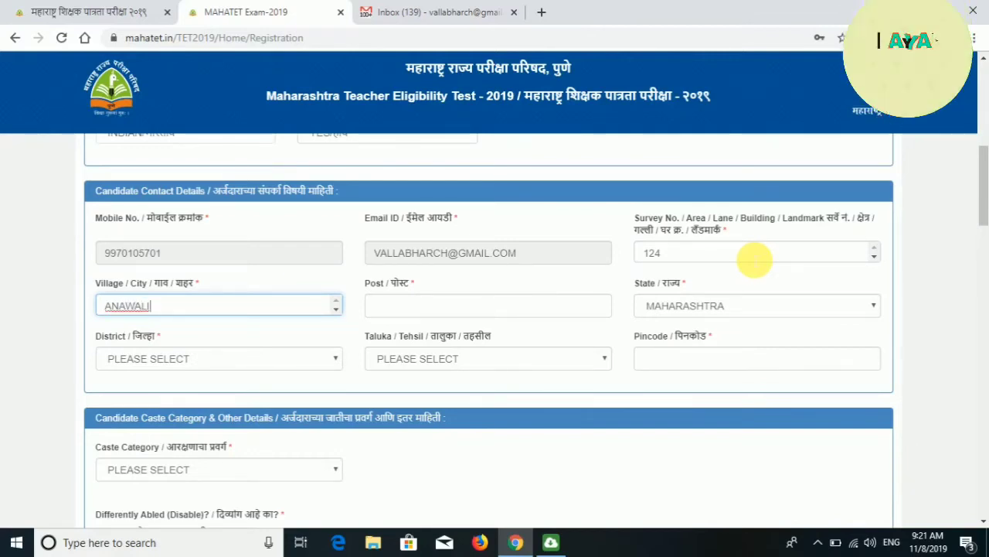
{"action": "key", "text": "Tab"}
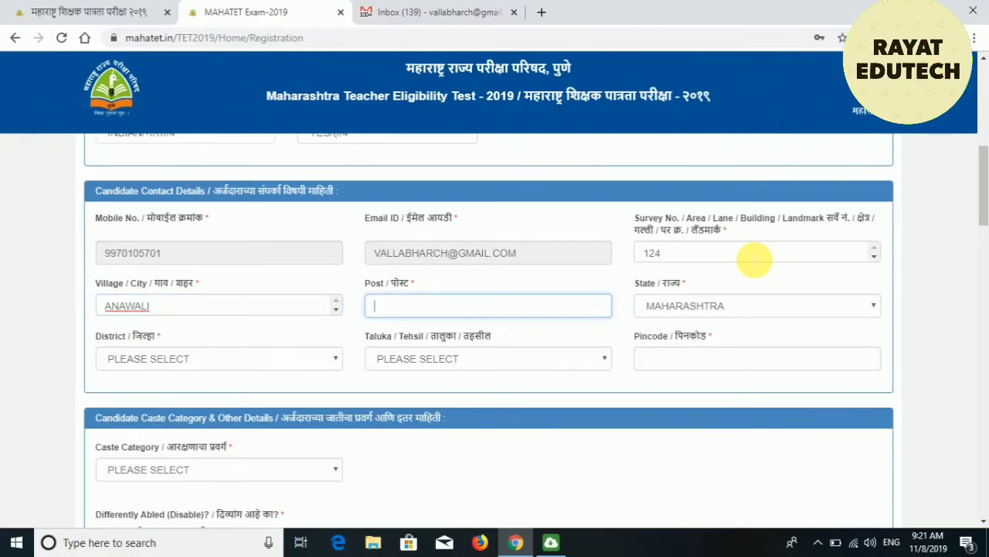
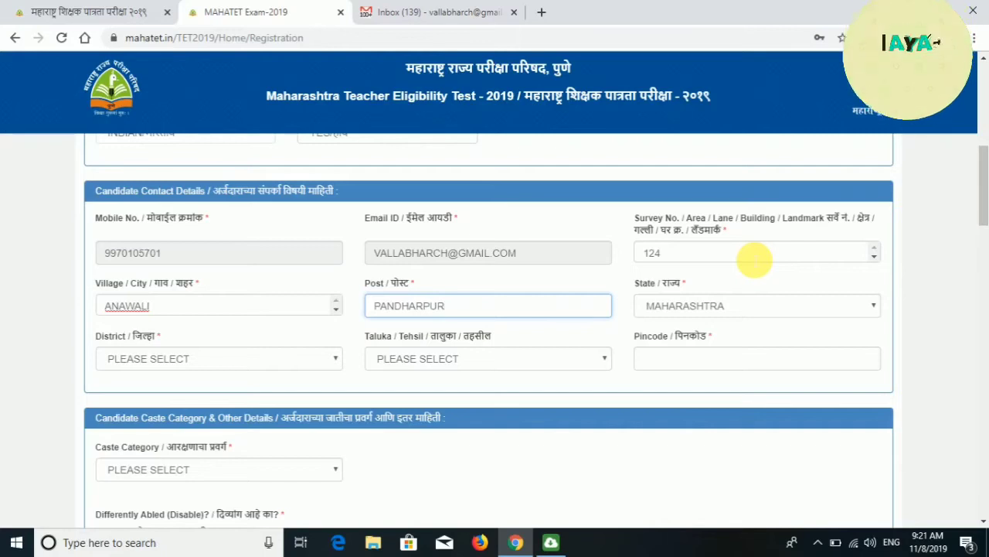
Set the district to SOLAPUR and the taluka to PANDHARPUR.
{"action": "key", "text": "Tab"}
{"action": "key", "text": "Tab"}
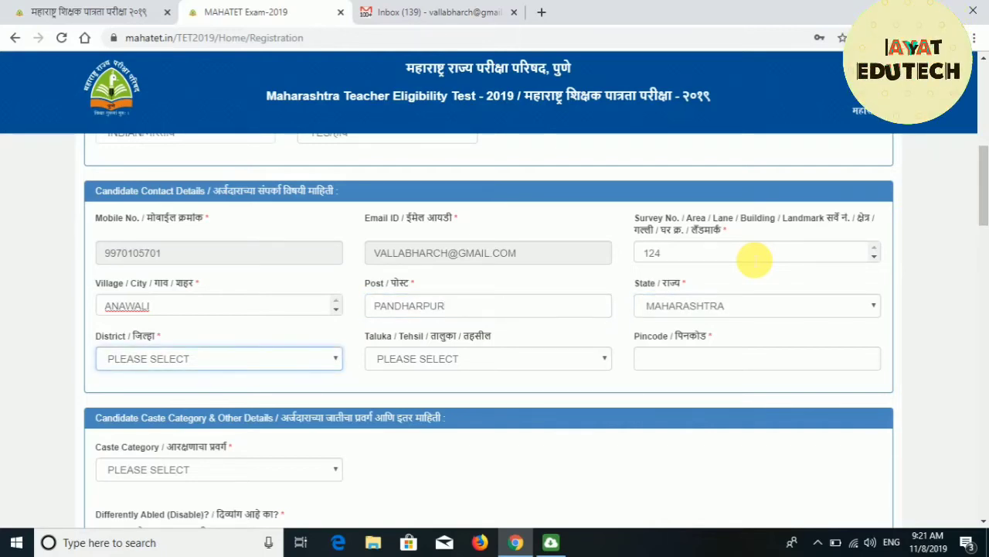
{"action": "type", "text": "sol"}
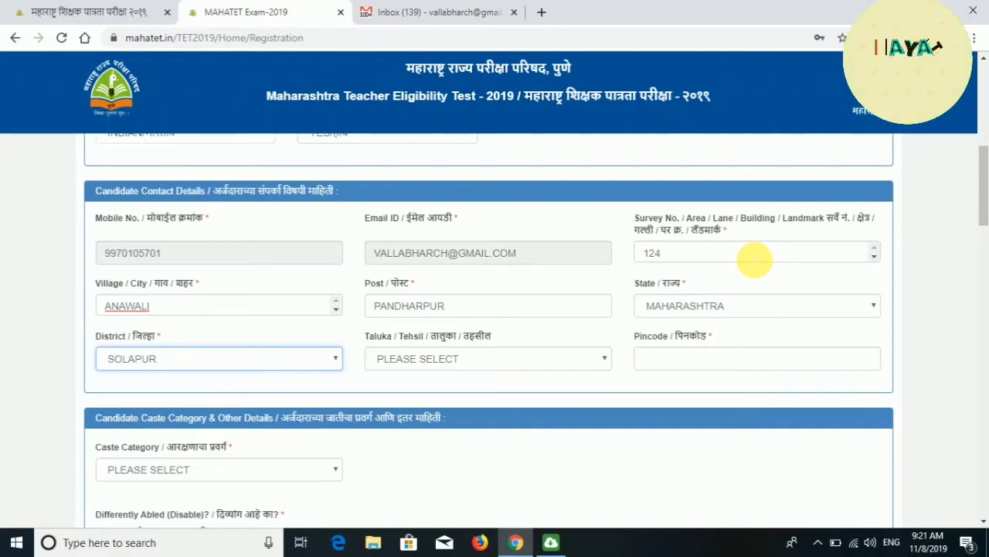
{"action": "key", "text": "Tab"}
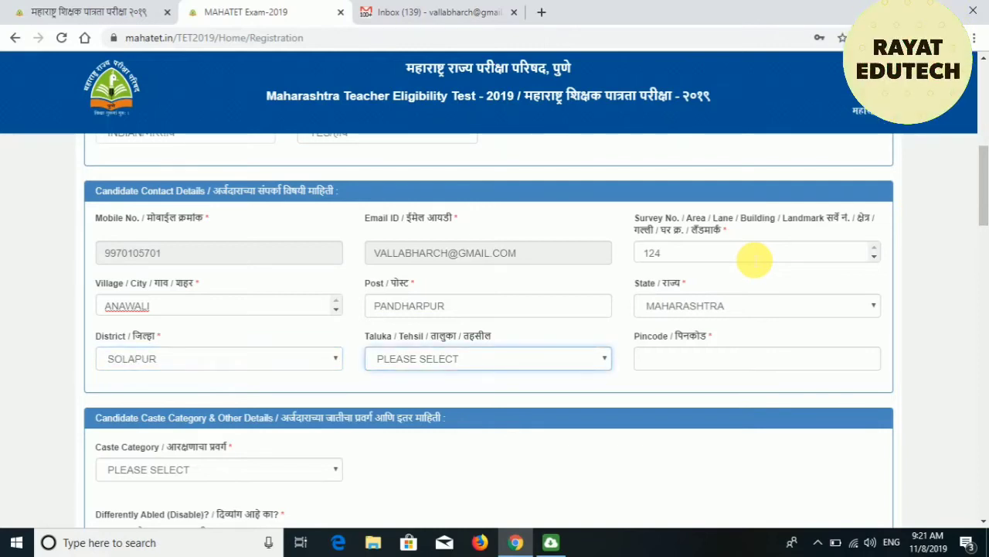
{"action": "type", "text": "pan"}
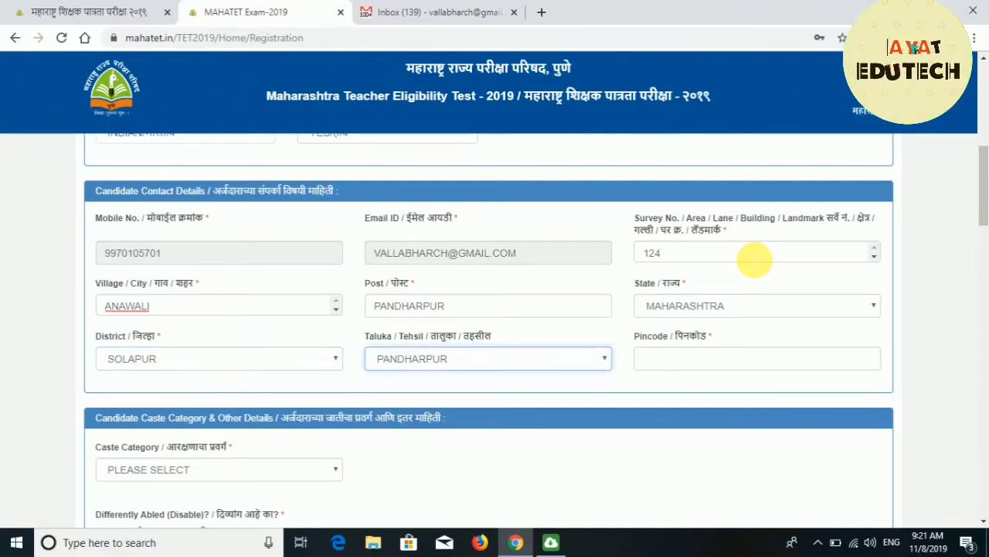
{"action": "key", "text": "Tab"}
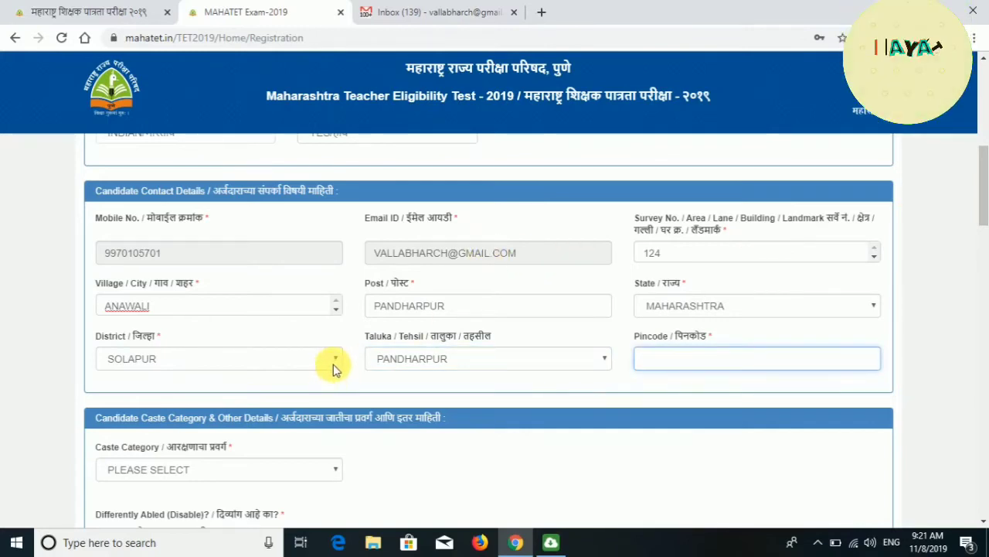
{"action": "left_click", "coordinate": [333, 365]}
{"action": "left_click", "coordinate": [333, 365]}
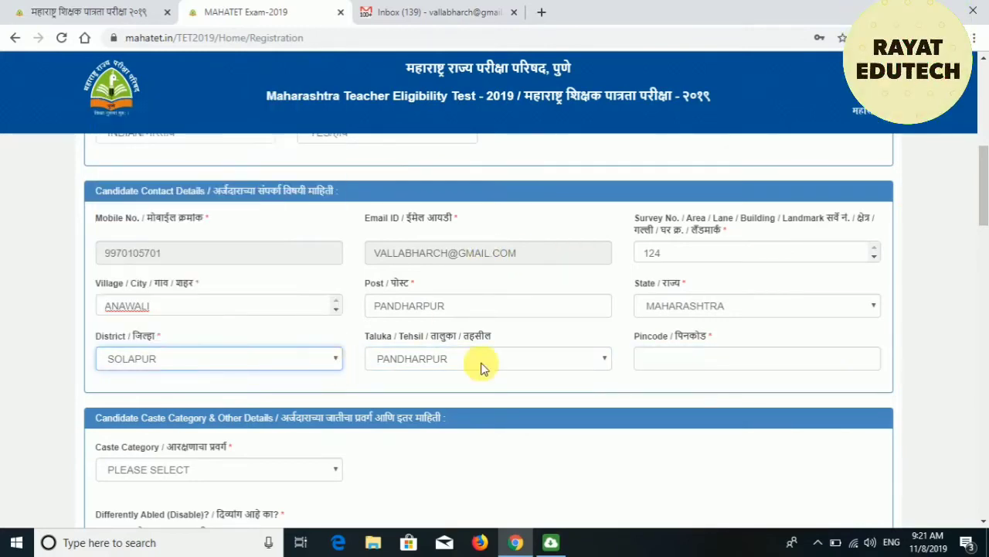
{"action": "left_click", "coordinate": [583, 373]}
{"action": "left_click", "coordinate": [580, 371]}
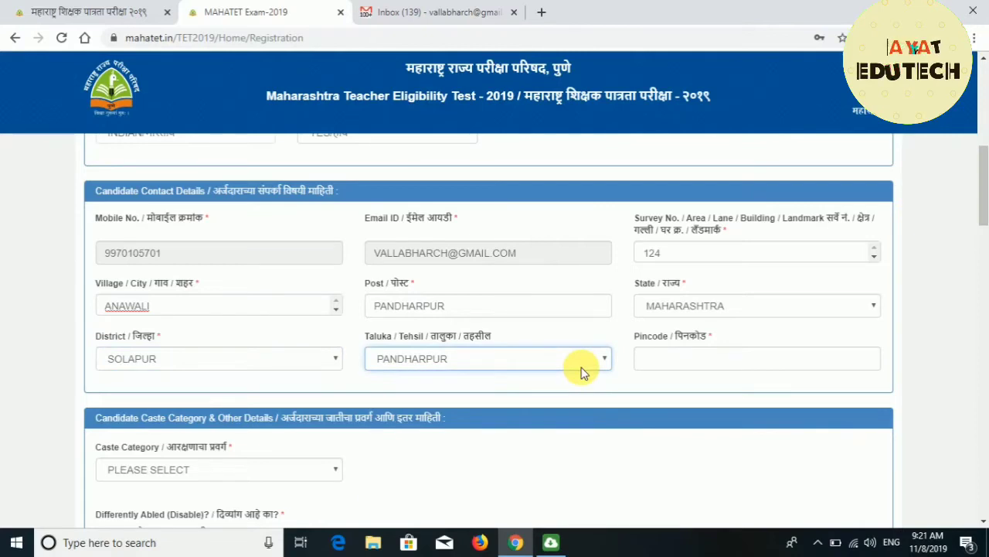
Enter the address pincode.
{"action": "left_click", "coordinate": [677, 370]}
{"action": "type", "text": "41"}
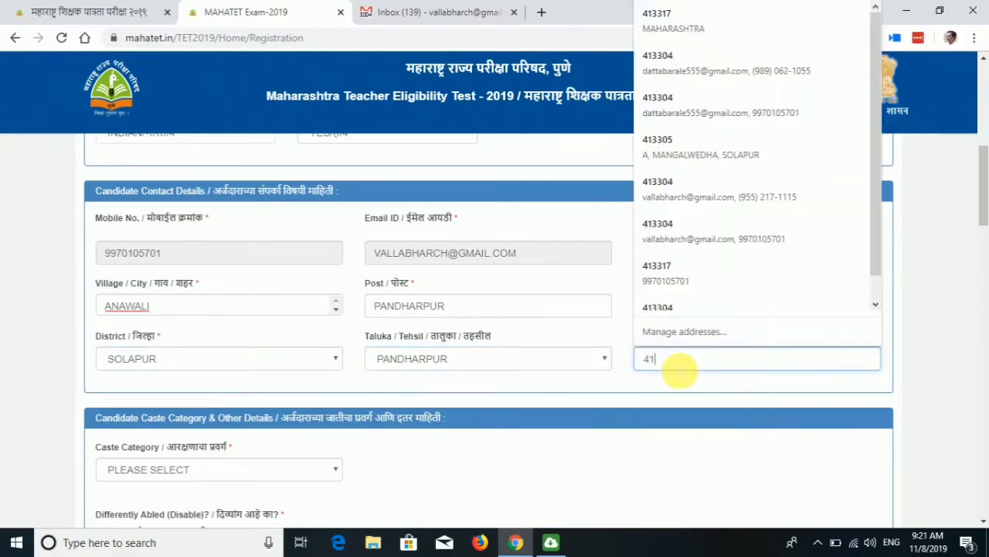
{"action": "type", "text": "3304"}
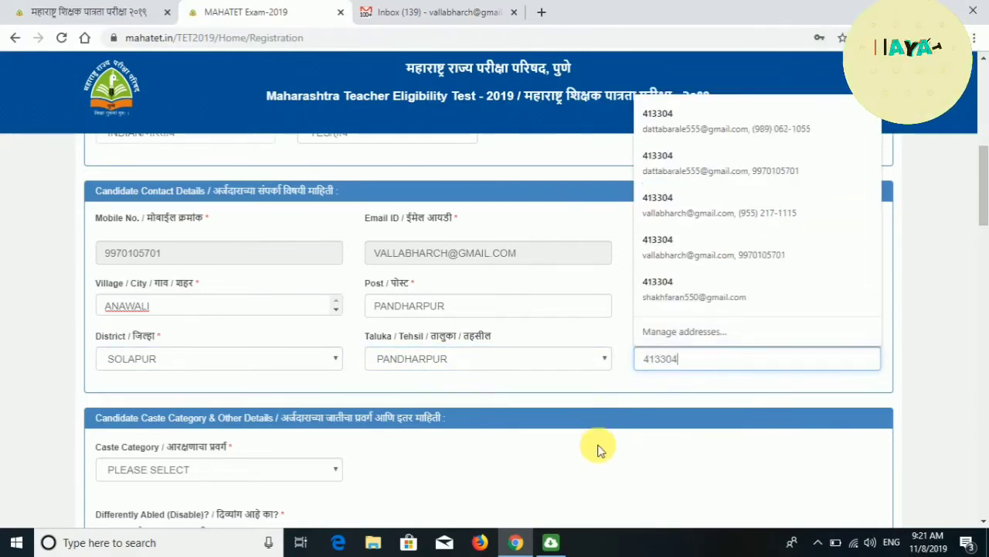
{"action": "left_click", "coordinate": [598, 449]}
{"action": "left_click_drag", "start_coordinate": [980, 186], "coordinate": [984, 227]}
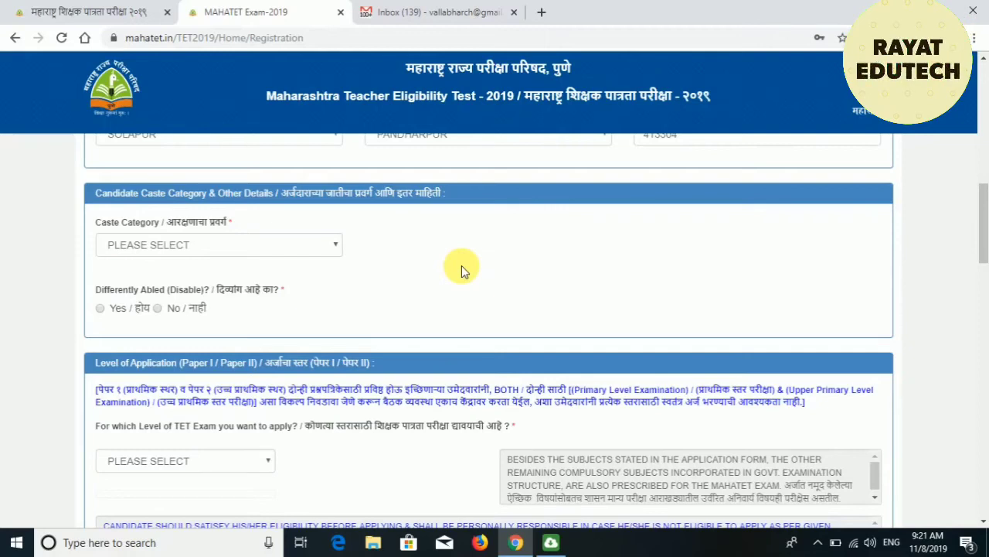
Choose GEN as the caste category and No for Differently Abled.
{"action": "left_click", "coordinate": [277, 243]}
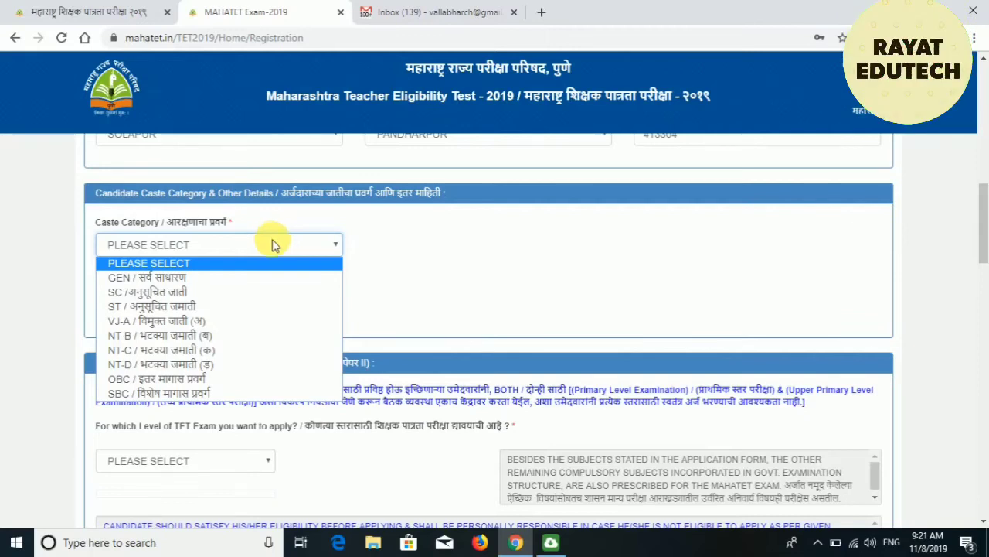
{"action": "left_click", "coordinate": [257, 278]}
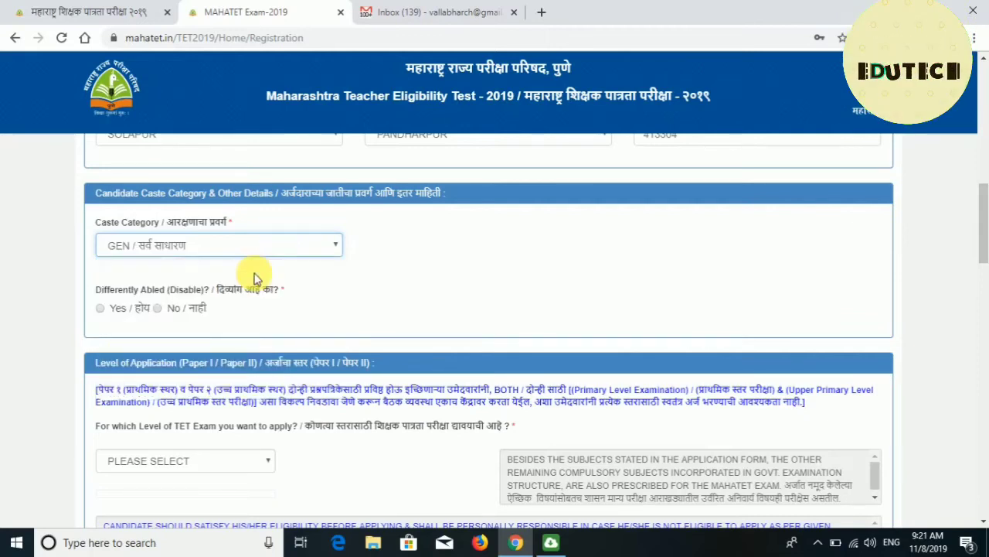
{"action": "left_click", "coordinate": [296, 274]}
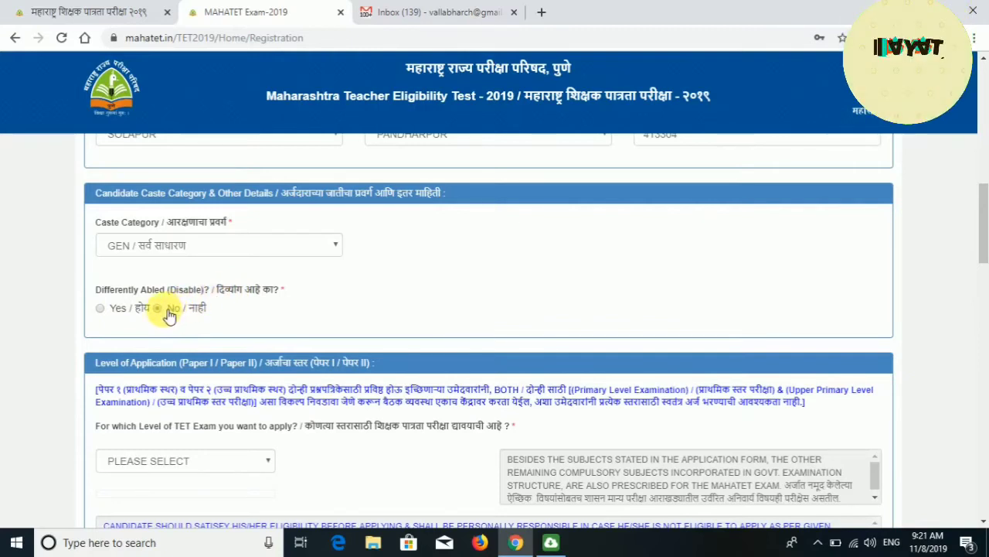
{"action": "scroll", "coordinate": [984, 244], "scroll_direction": "down", "scroll_amount": 1}
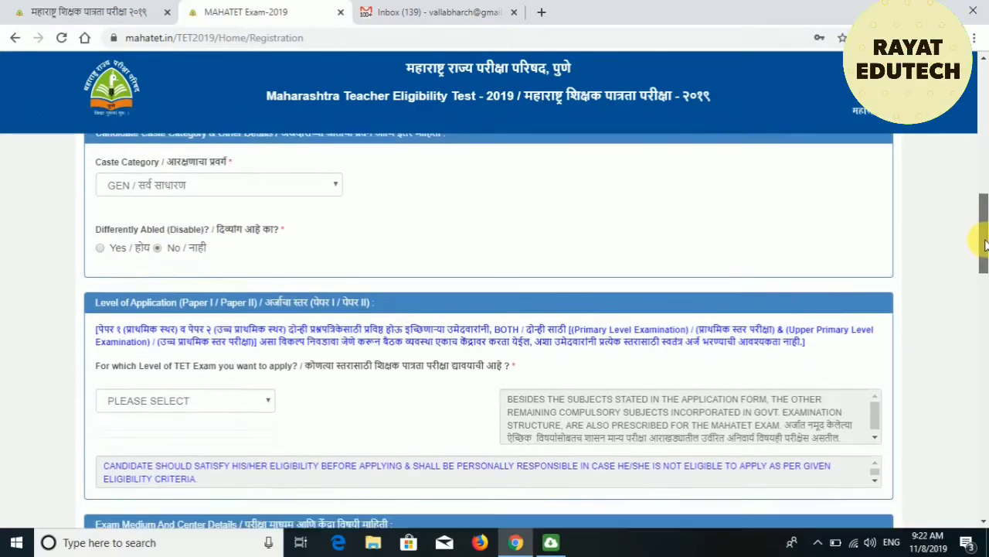
Select BOTH (Primary and Upper Primary) as the TET exam level, showing amount 800.
{"action": "left_click_drag", "start_coordinate": [984, 245], "coordinate": [984, 259]}
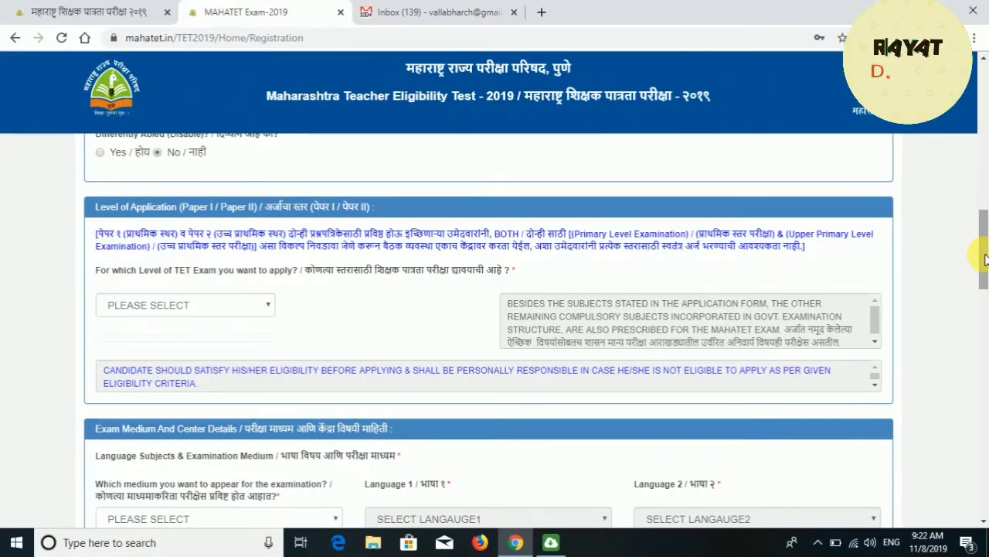
{"action": "left_click", "coordinate": [271, 303]}
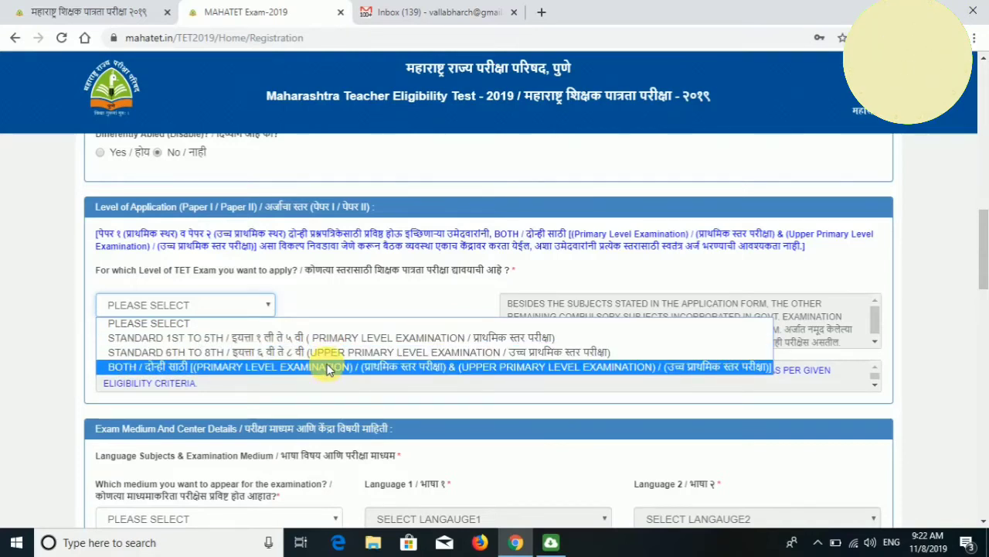
{"action": "left_click", "coordinate": [328, 368]}
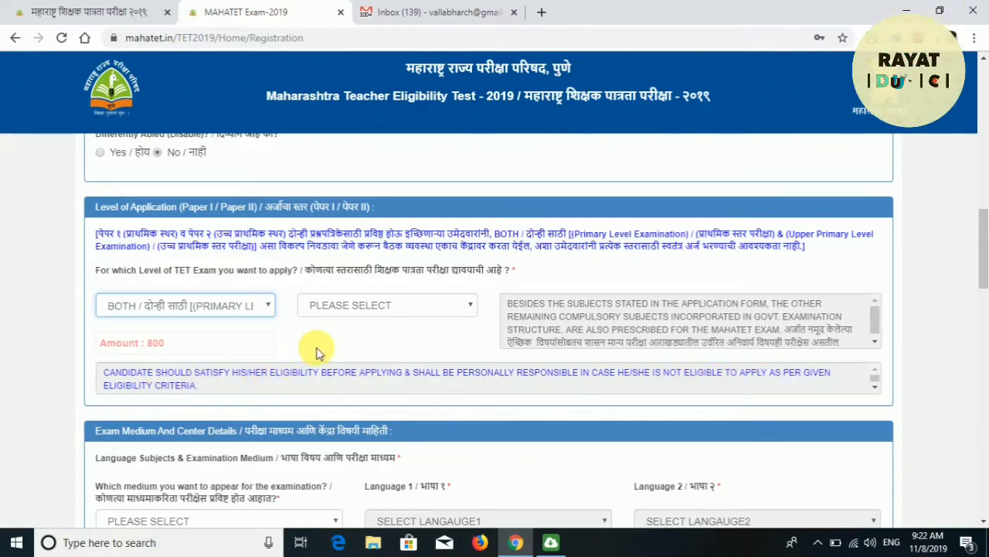
Pick MATHS AND SCIENCE as subject, then switch the level to STANDARD 1ST TO 5TH.
{"action": "left_click", "coordinate": [360, 312]}
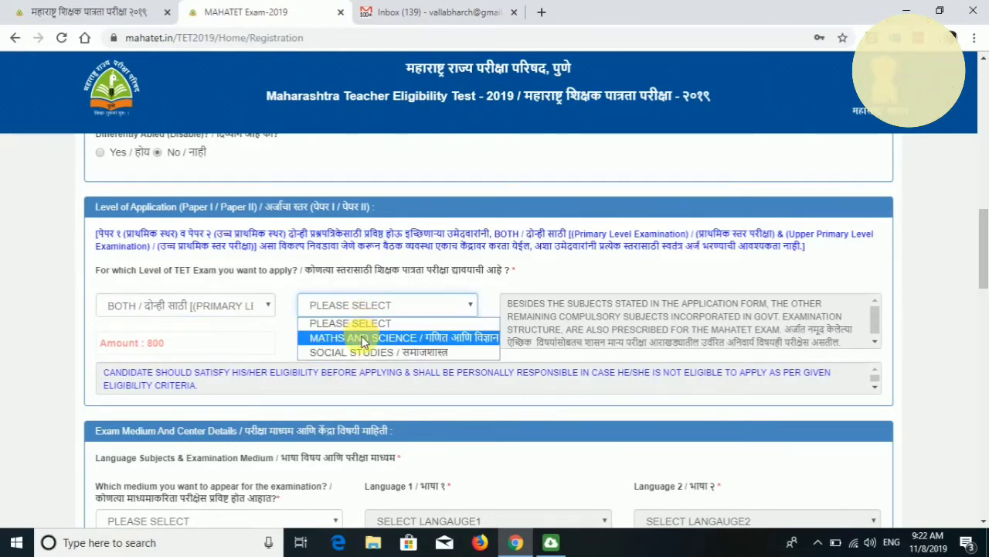
{"action": "left_click", "coordinate": [364, 341]}
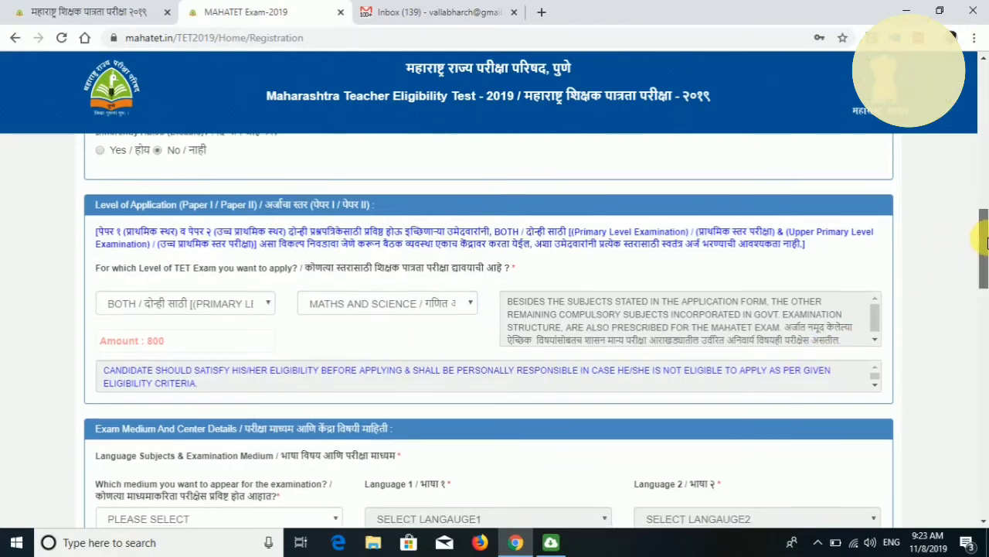
{"action": "left_click_drag", "start_coordinate": [984, 236], "coordinate": [987, 263]}
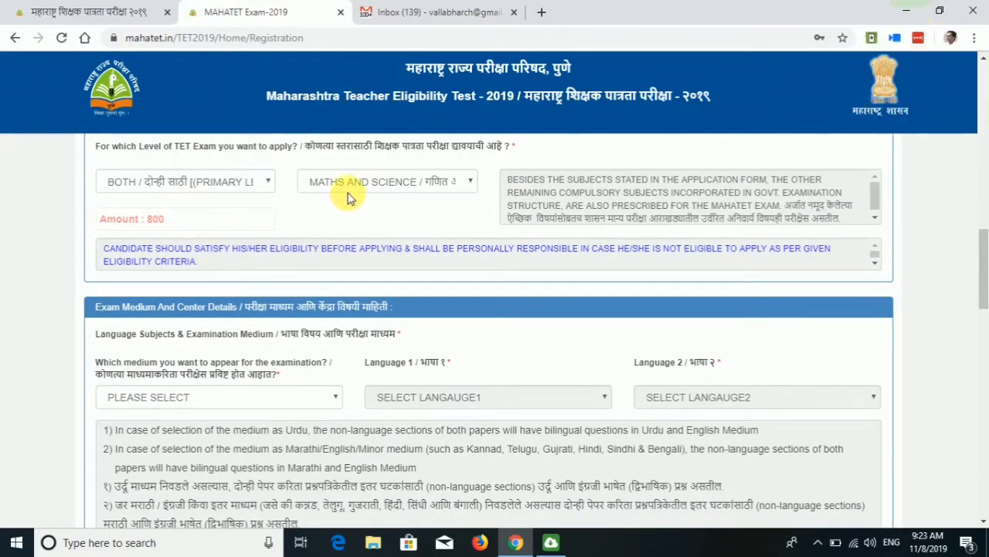
{"action": "left_click", "coordinate": [231, 182]}
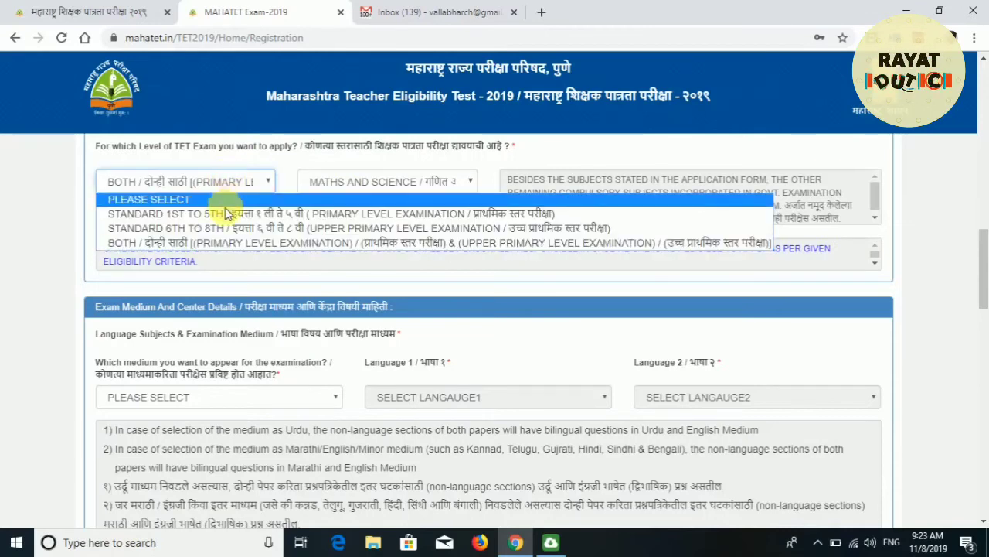
{"action": "left_click", "coordinate": [229, 215]}
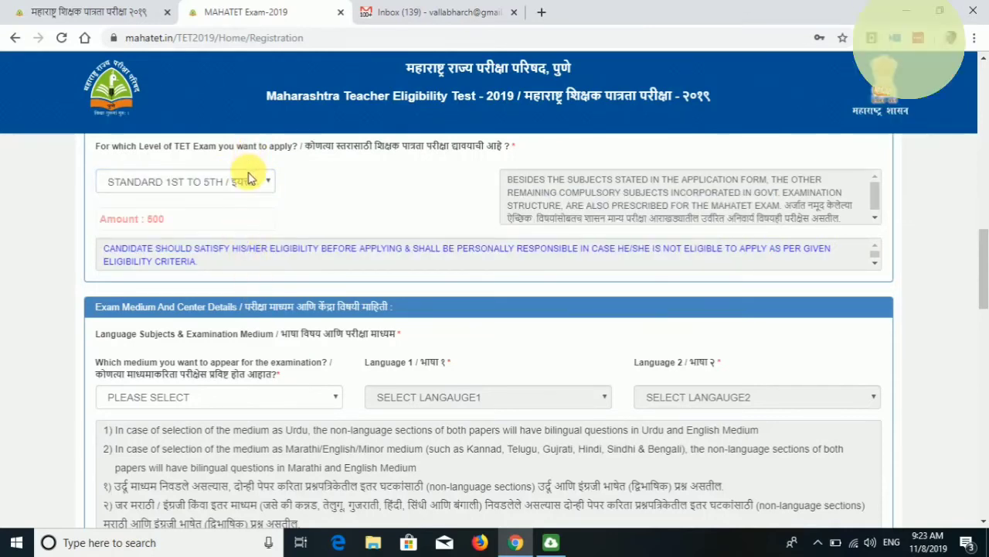
{"action": "left_click", "coordinate": [250, 179]}
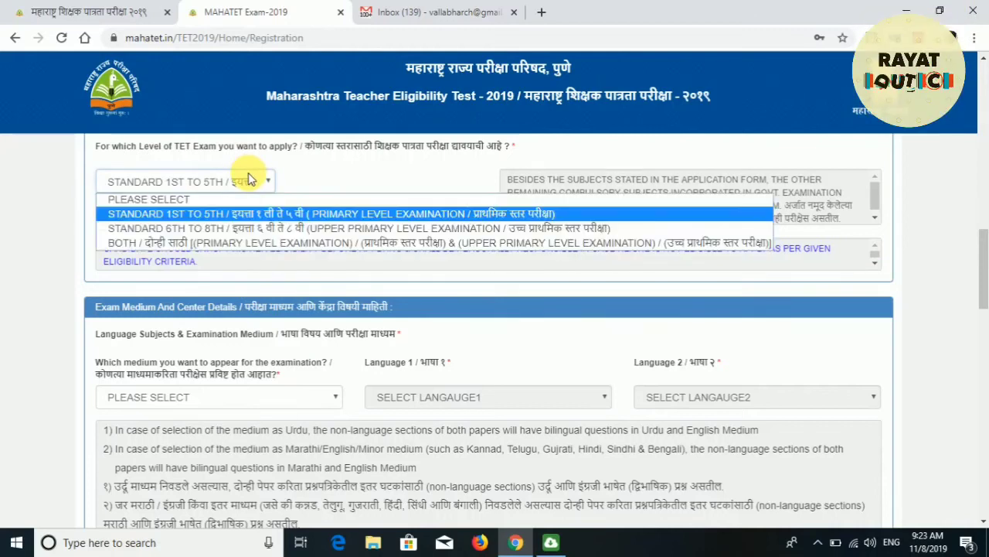